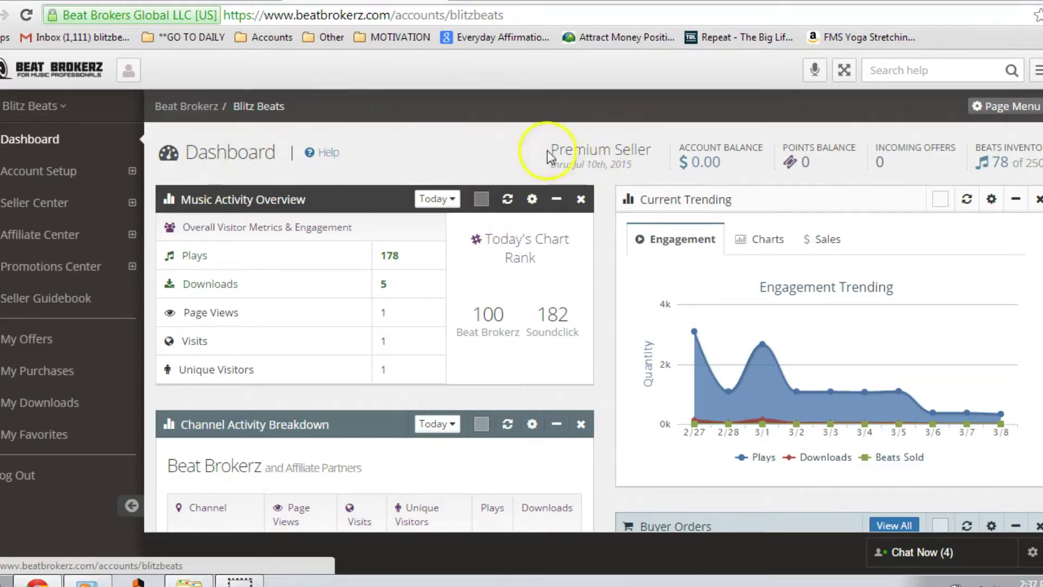
From Seller Center's Beats Inventory menu, choose Add New Beat.
left_click_drag(553, 150, 653, 146)
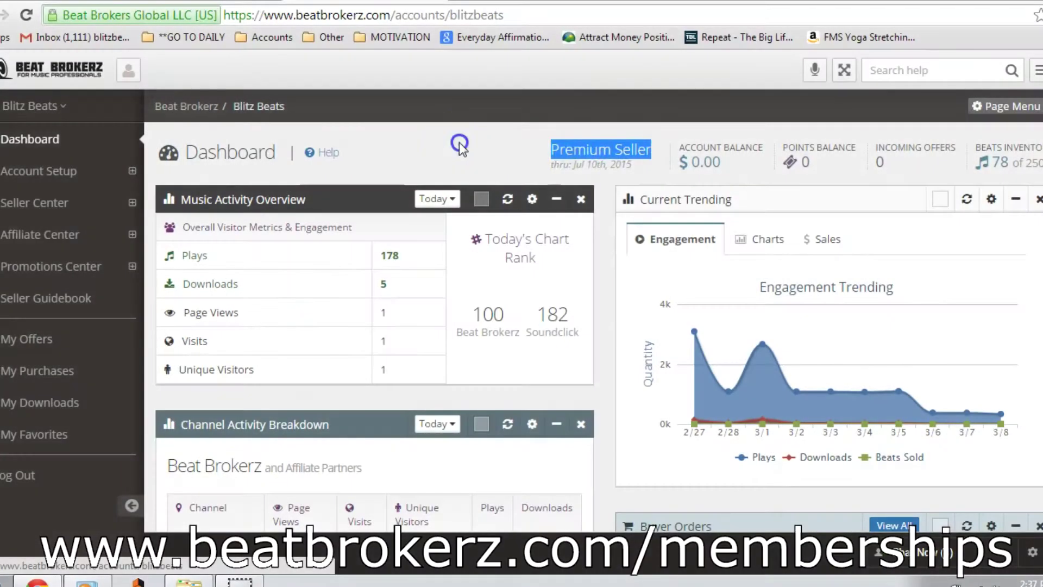
left_click(459, 142)
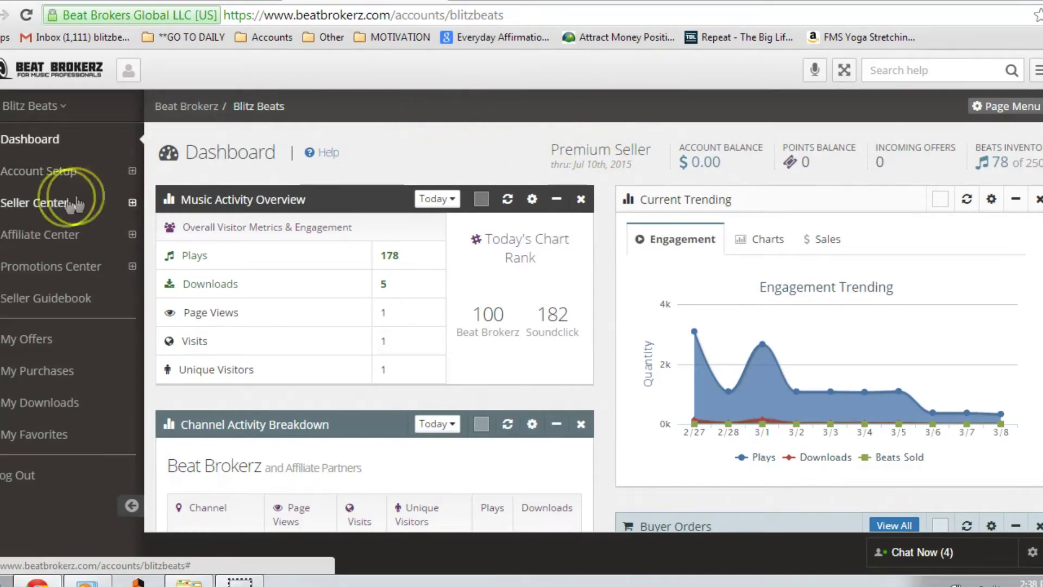
left_click(54, 206)
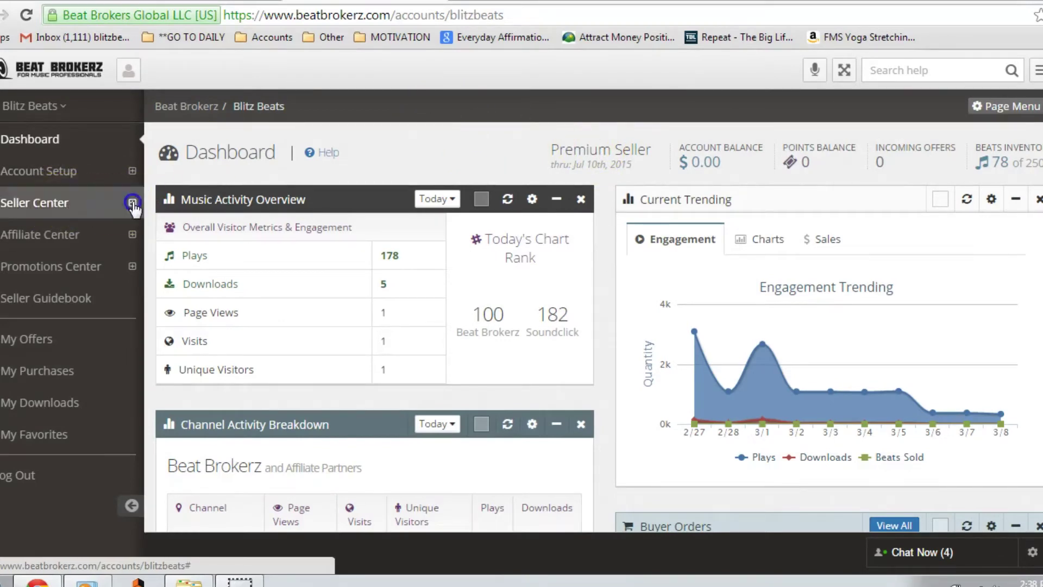
left_click(75, 266)
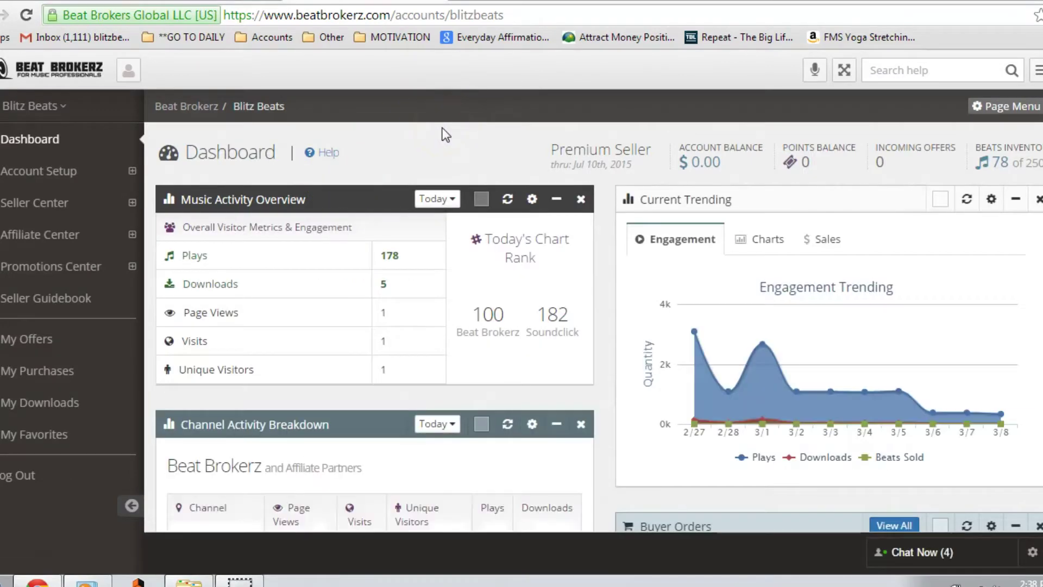
left_click(1001, 161)
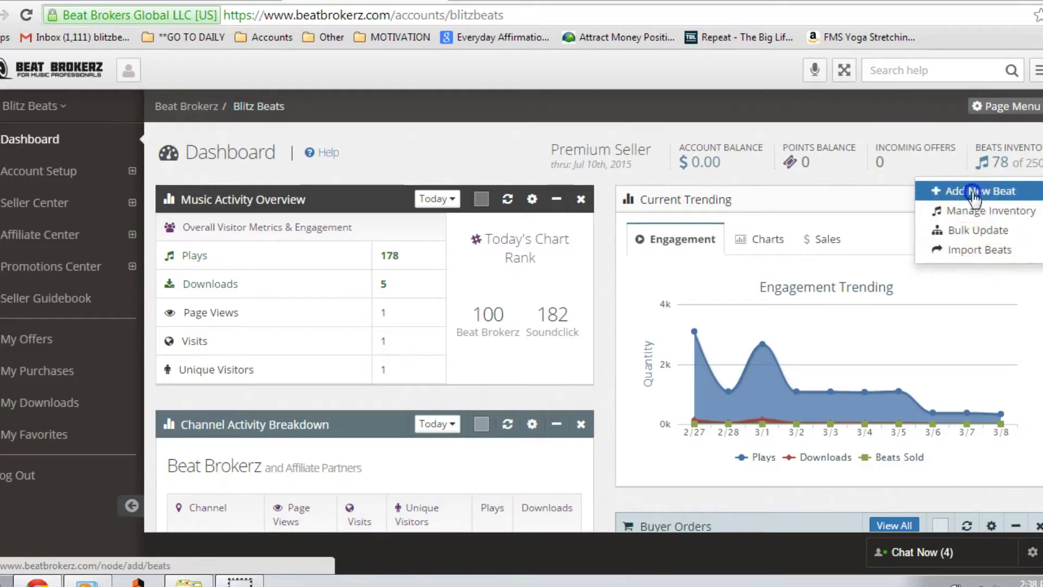
left_click(953, 194)
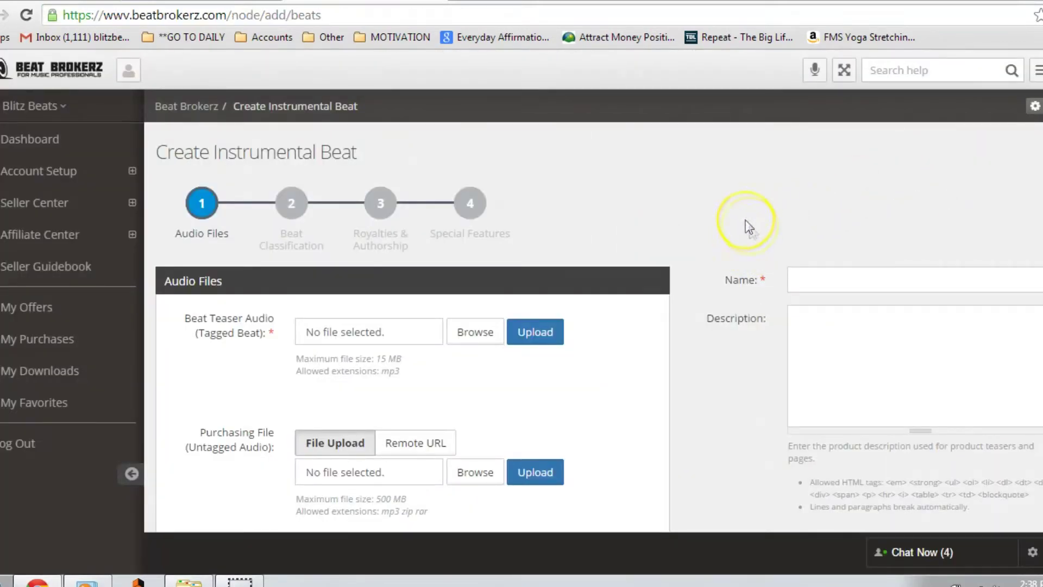
Upload 10Stacks_tags from _Blitz Beats > MP3 > Tags as the Beat Teaser Audio.
scroll(725, 203, "down", 2)
scroll(725, 201, "up", 2)
left_click(475, 332)
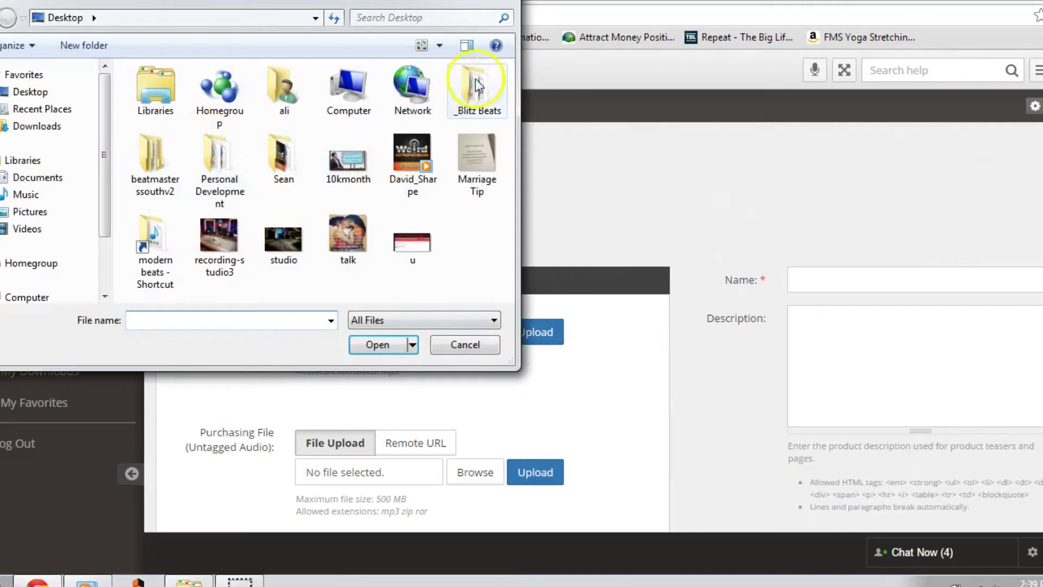
double_click(477, 87)
double_click(175, 110)
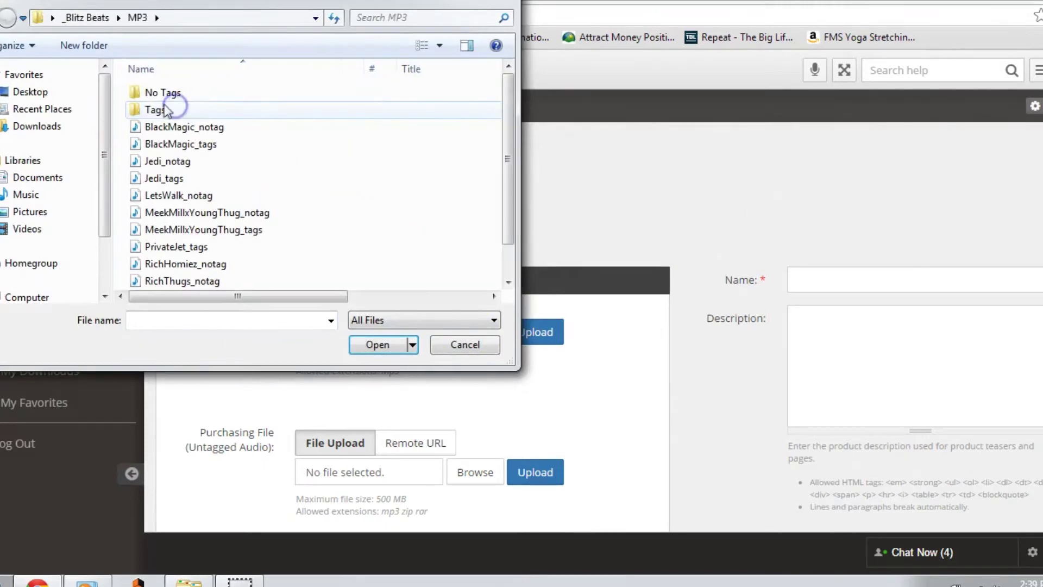
double_click(158, 110)
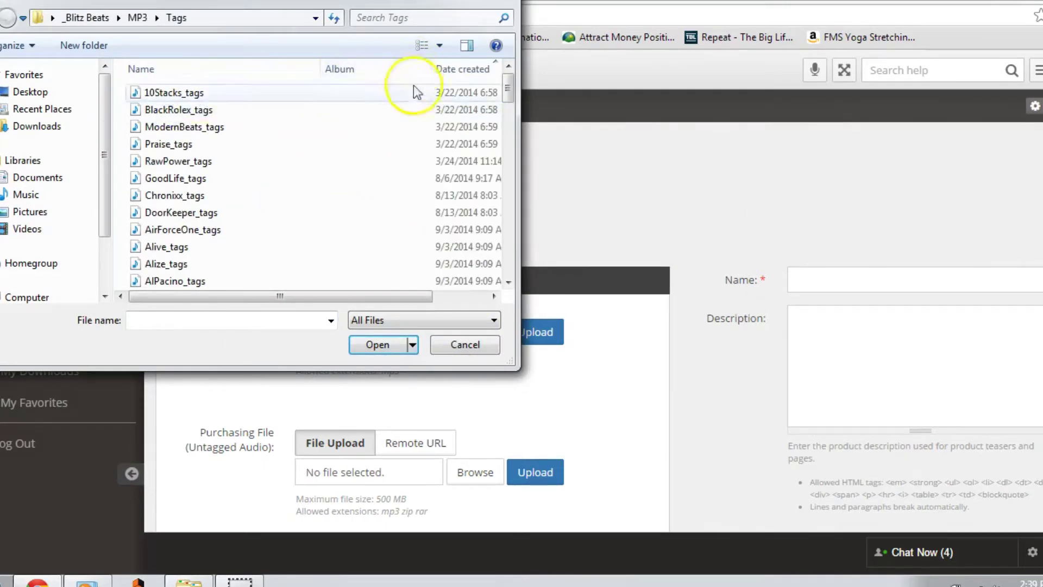
double_click(188, 92)
left_click(534, 334)
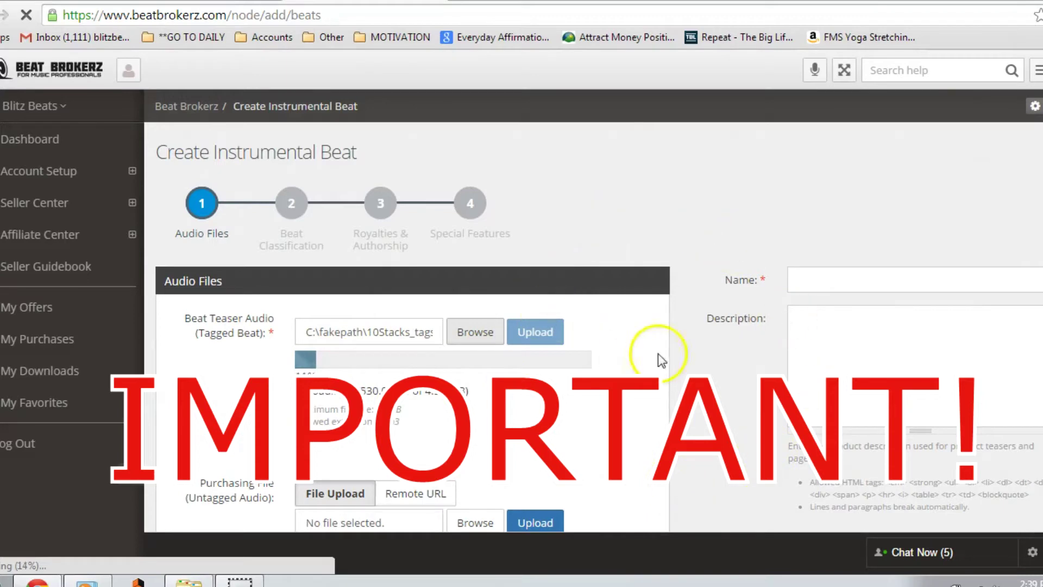
scroll(472, 288, "down", 1)
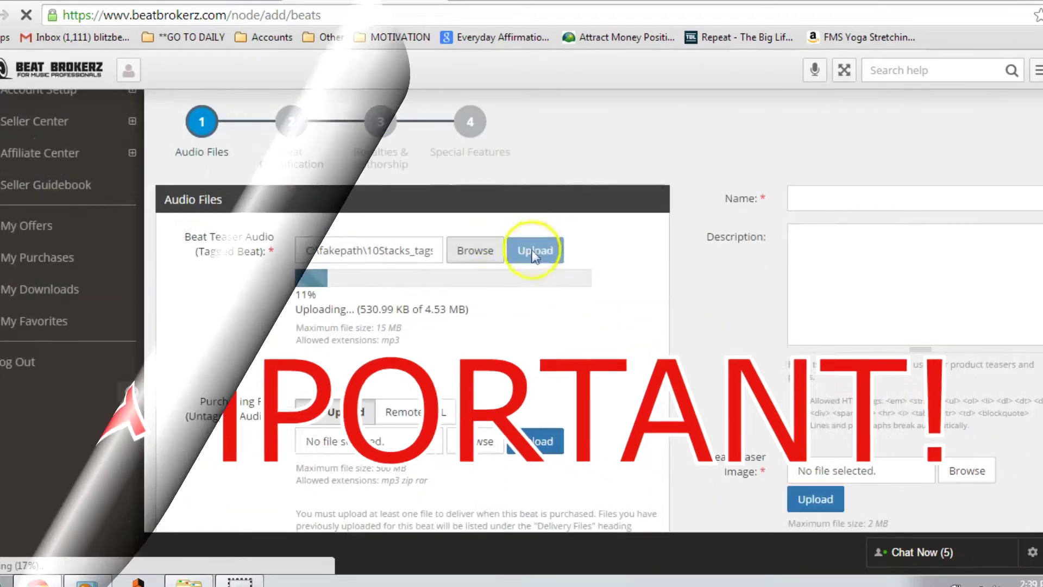
scroll(663, 239, "down", 1)
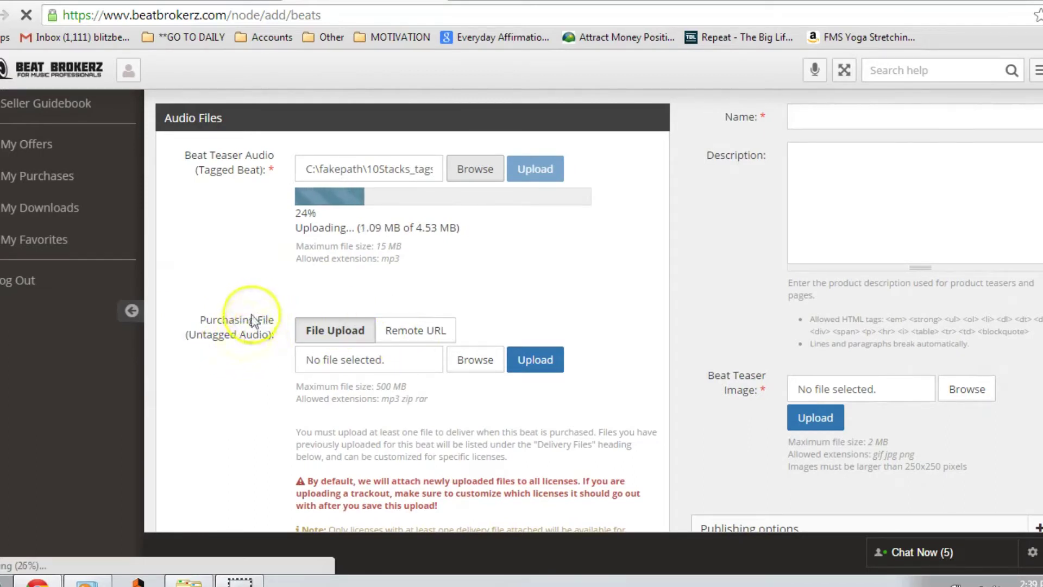
Upload the untagged 10Stacks file from MP3 > No Tags as the Purchasing File.
left_click(468, 363)
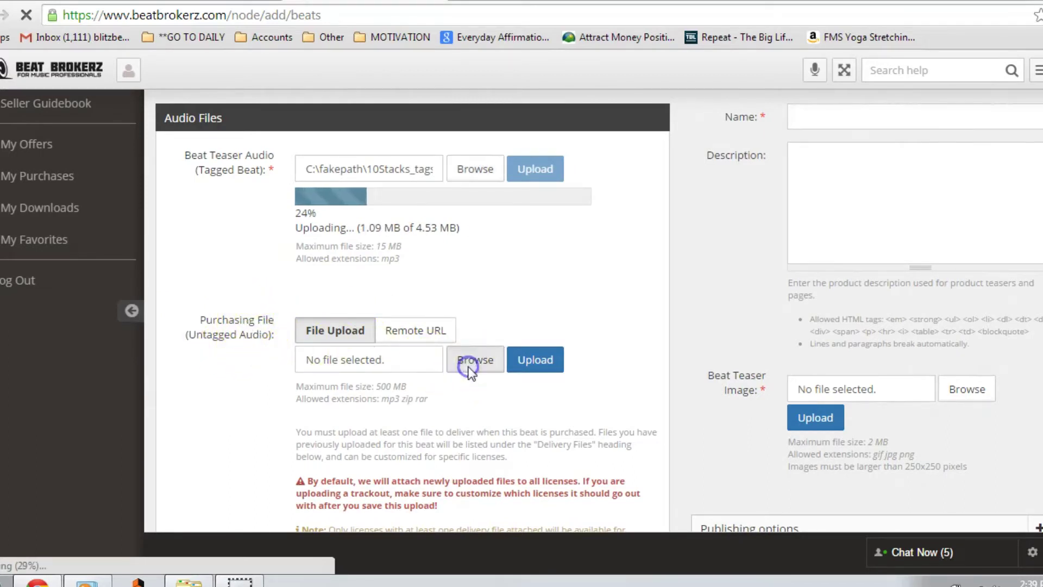
left_click(139, 18)
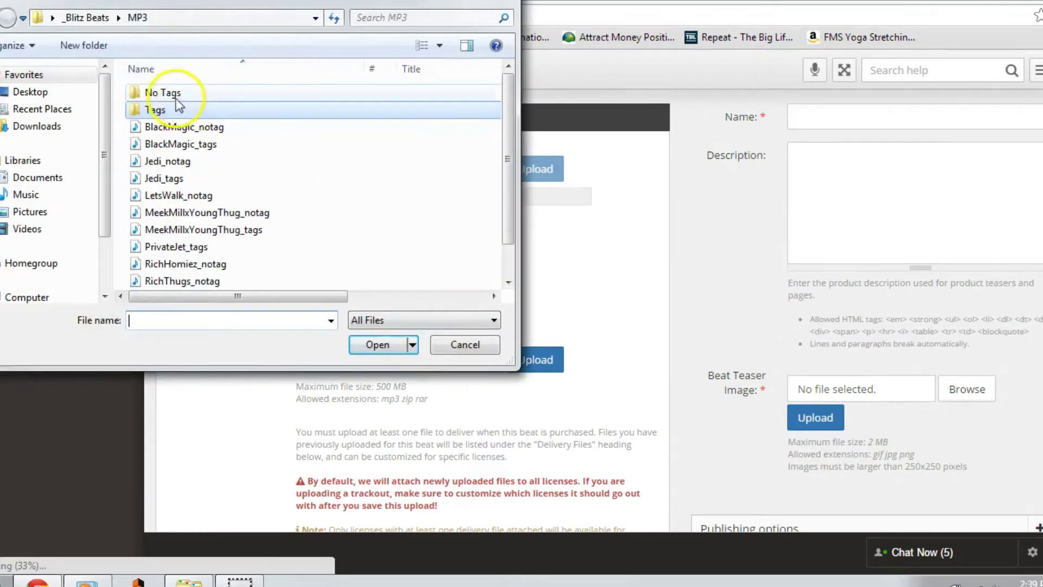
double_click(175, 96)
double_click(163, 110)
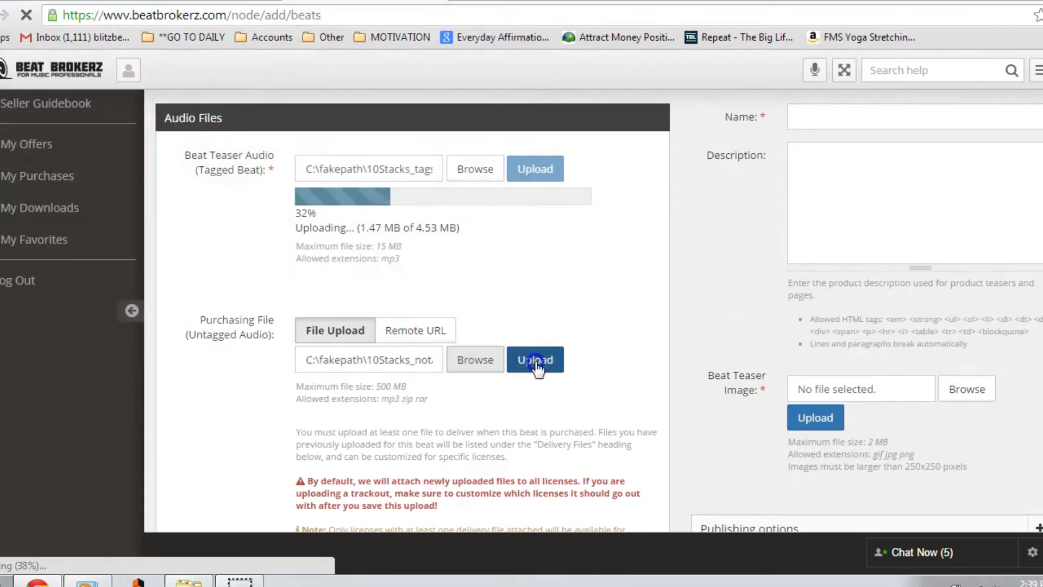
left_click(537, 361)
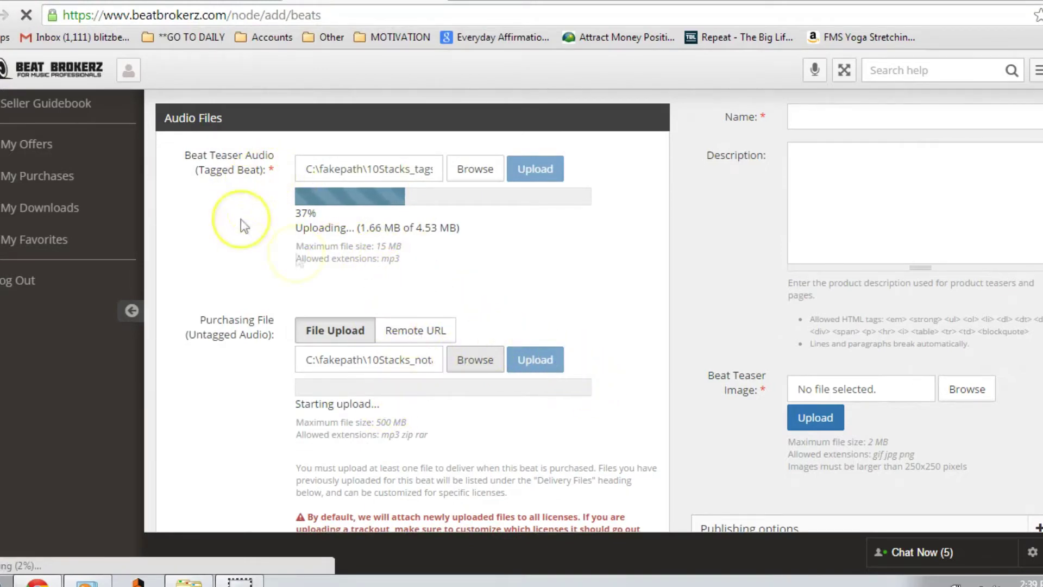
Highlight the Untagged Audio label and the purchasing file's allowed mp3 extension notes.
double_click(388, 262)
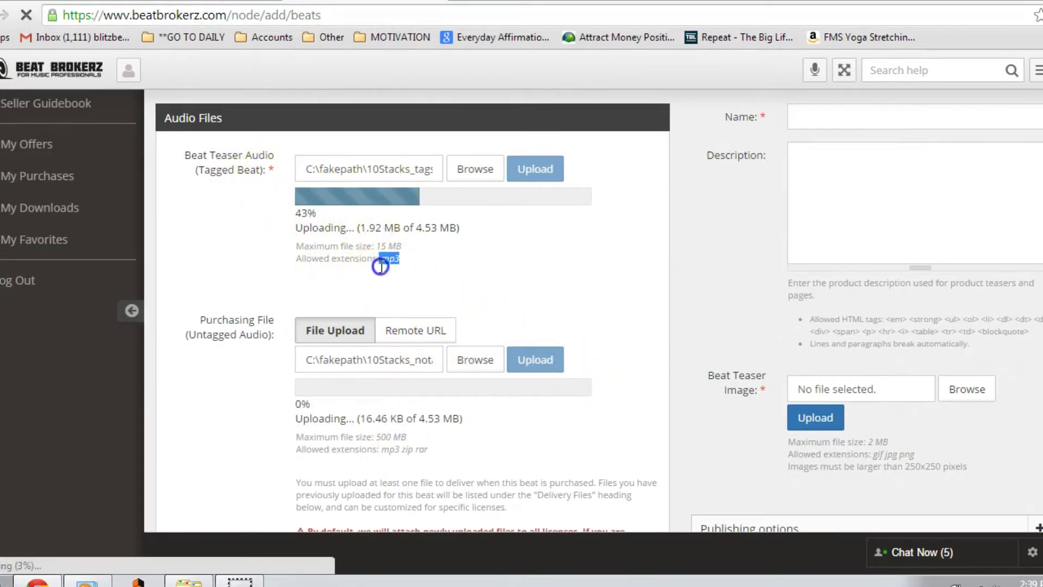
left_click(231, 339)
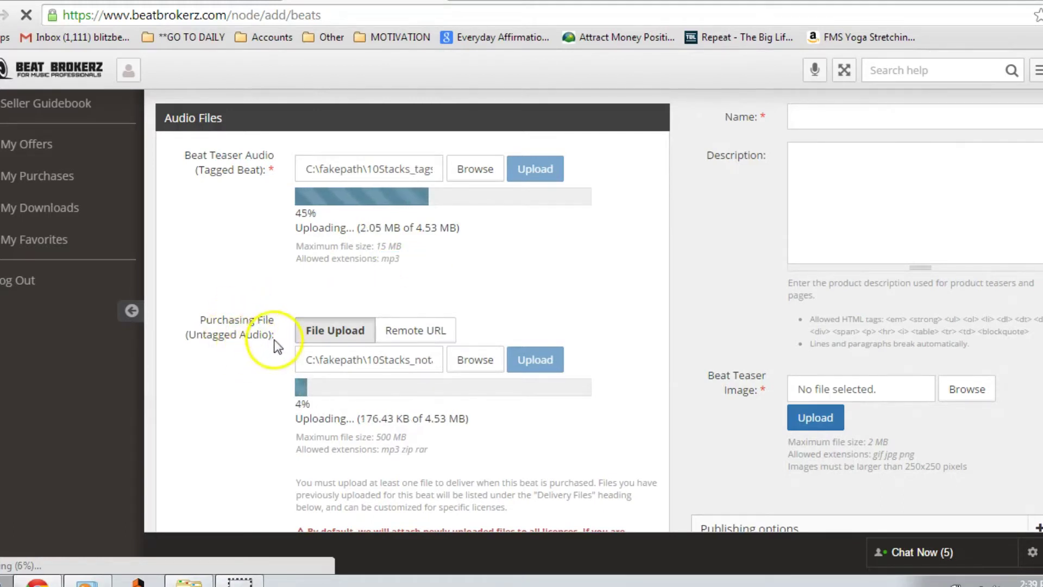
left_click_drag(274, 336, 212, 338)
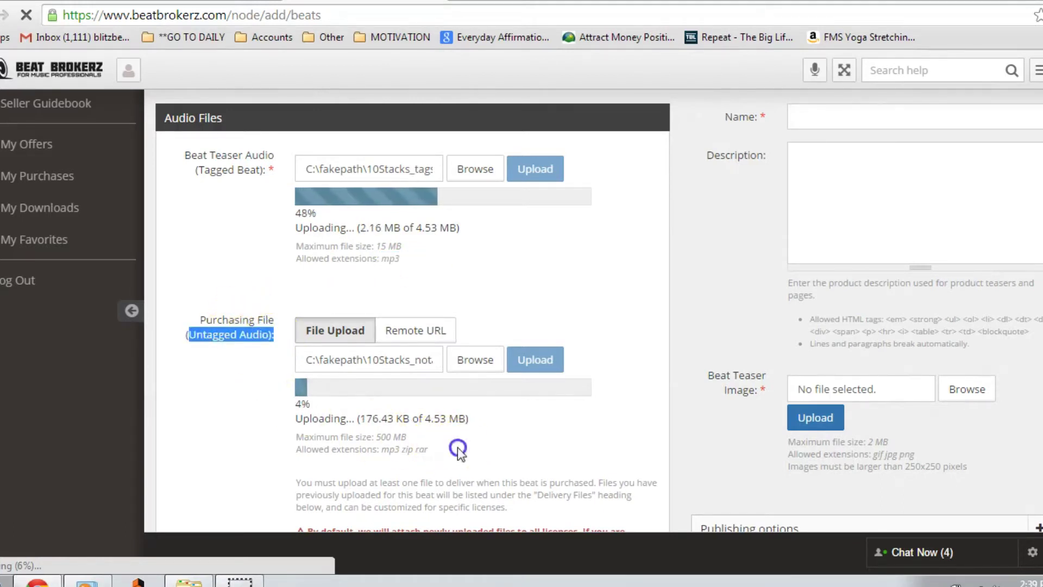
left_click(413, 451)
double_click(394, 451)
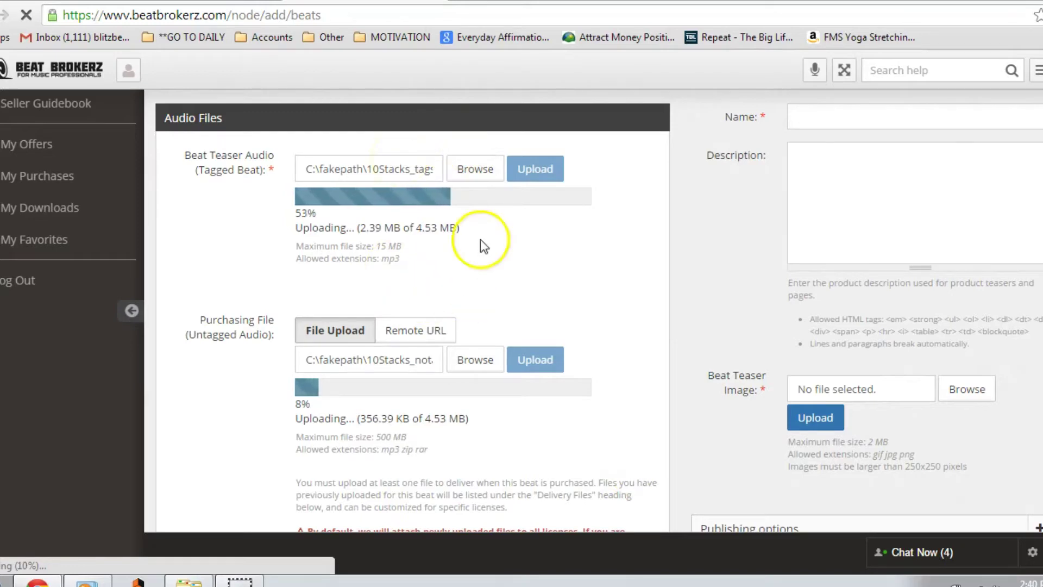
scroll(666, 236, "down", 5)
scroll(669, 239, "up", 6)
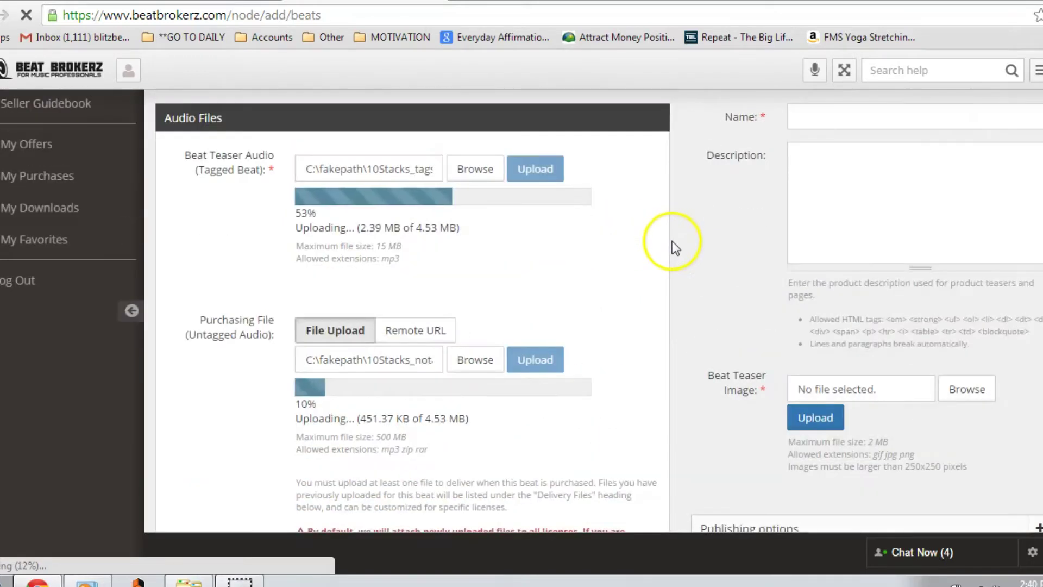
left_click(829, 196)
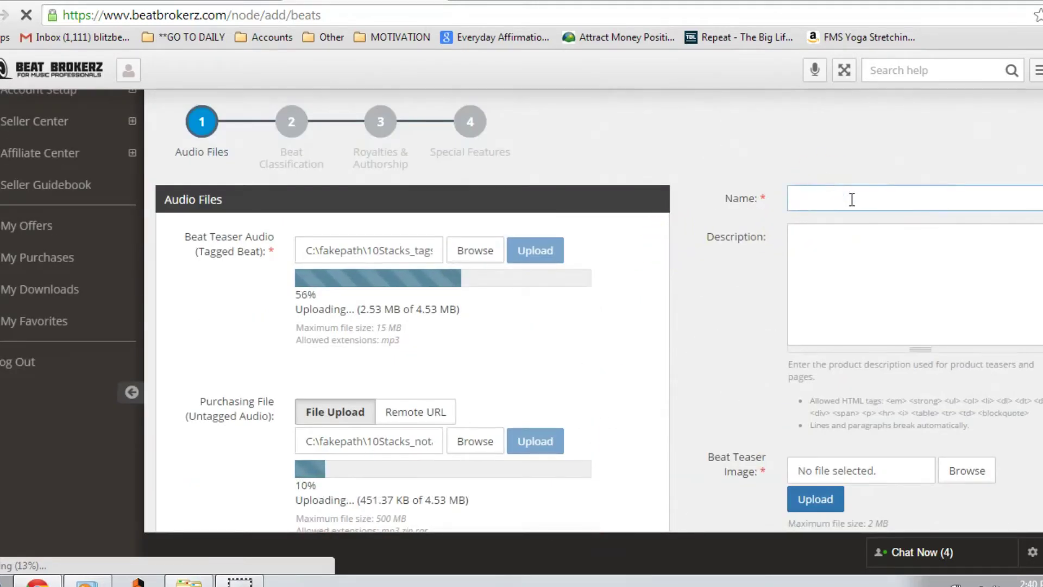
Name the beat '10 Stacks' and describe it as 'This beat is a perfect fit for you. Order it now'.
type("10 Stacks")
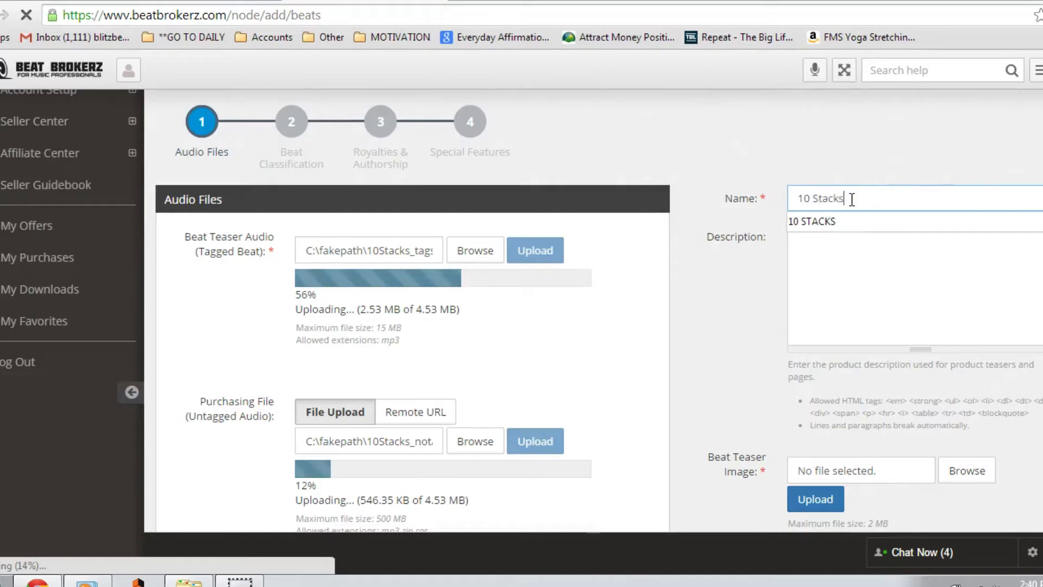
left_click(849, 272)
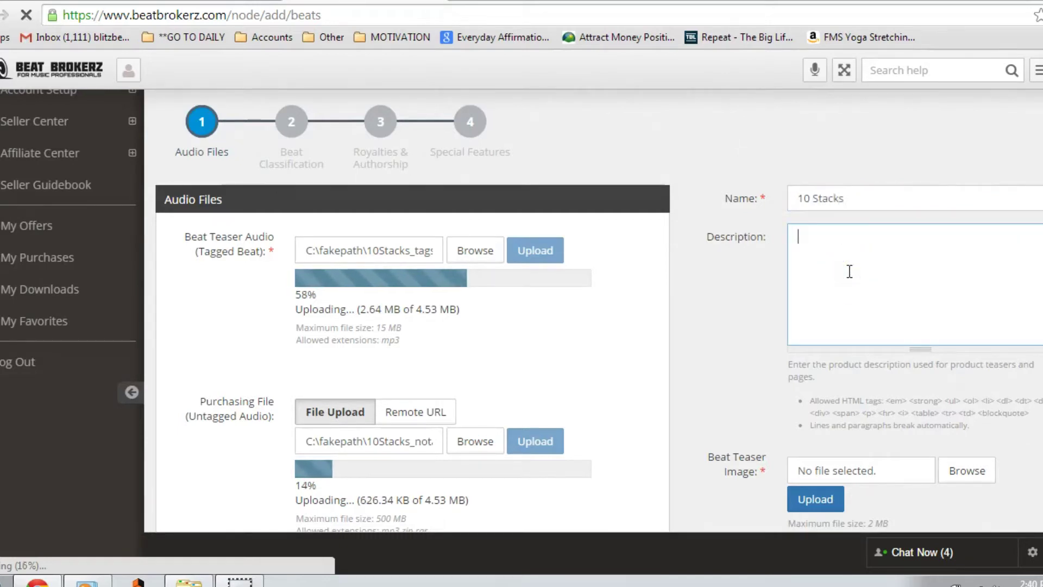
type("This beat is a")
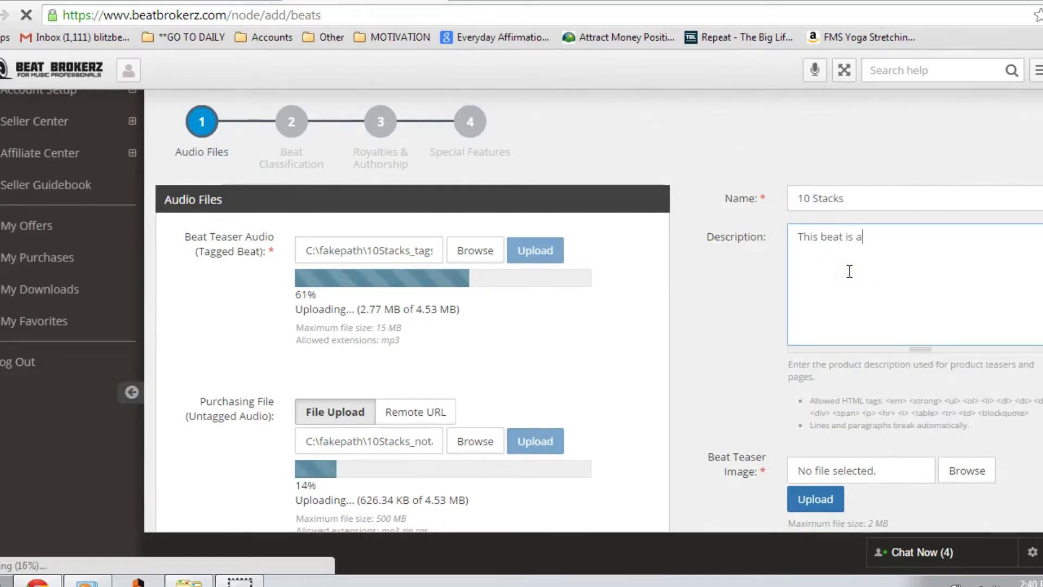
type(" perfect fit for you. ")
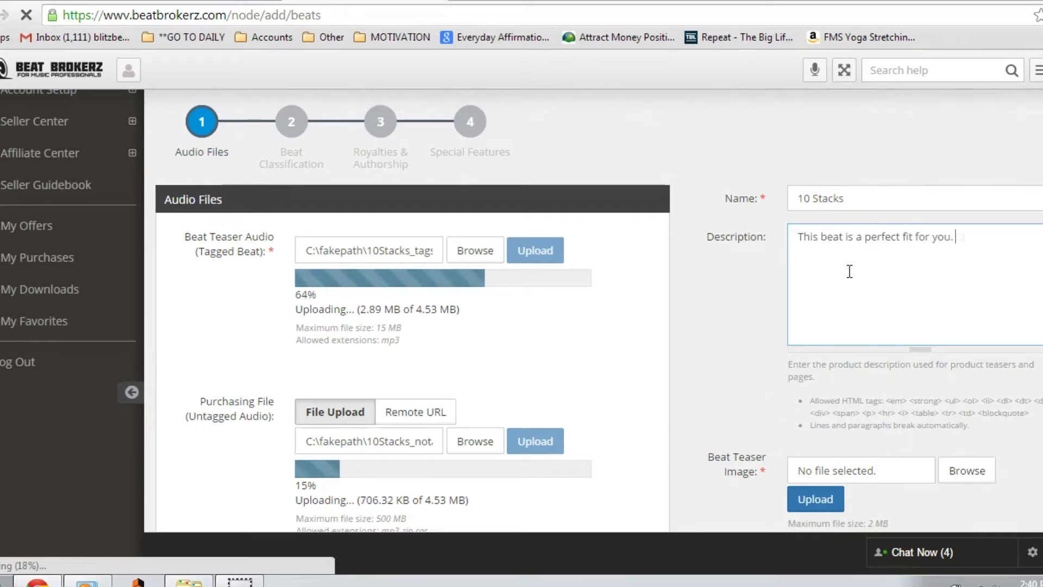
type("Order it now!")
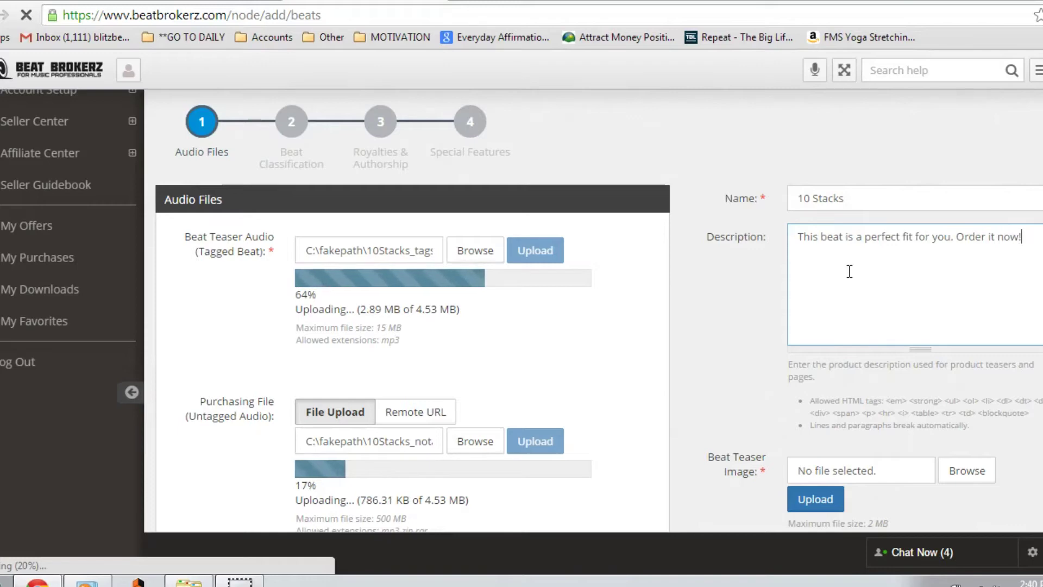
key("ctrl+a")
left_click(800, 419)
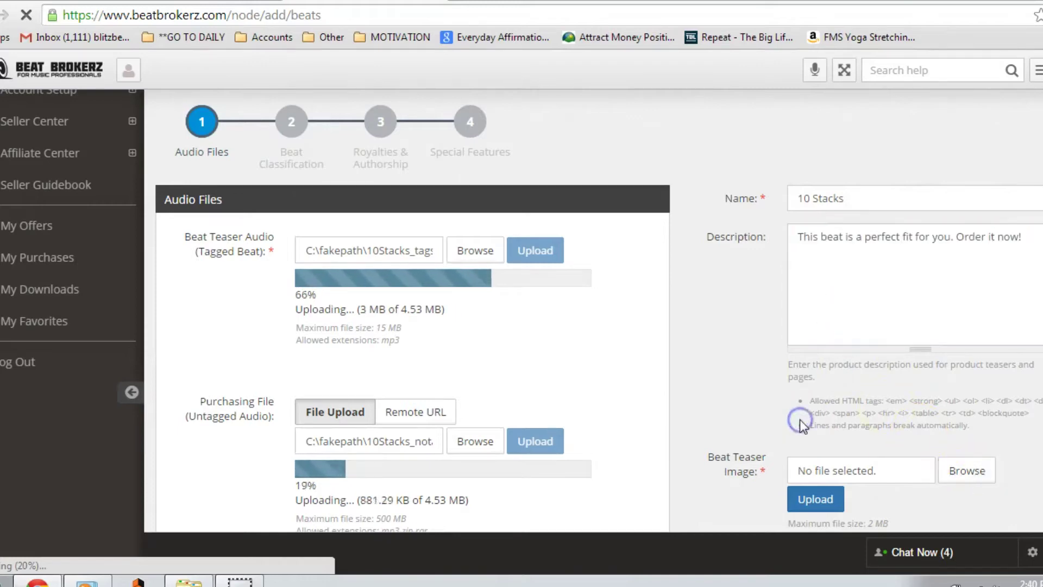
Upload the recording-studio3 image as the beat's teaser image.
scroll(800, 419, "down", 2)
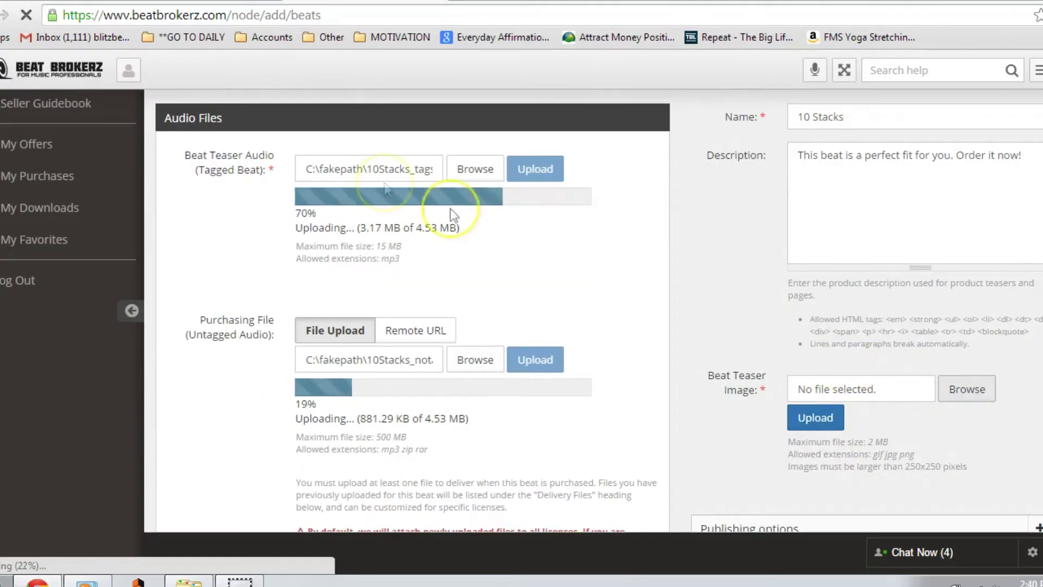
left_click(31, 92)
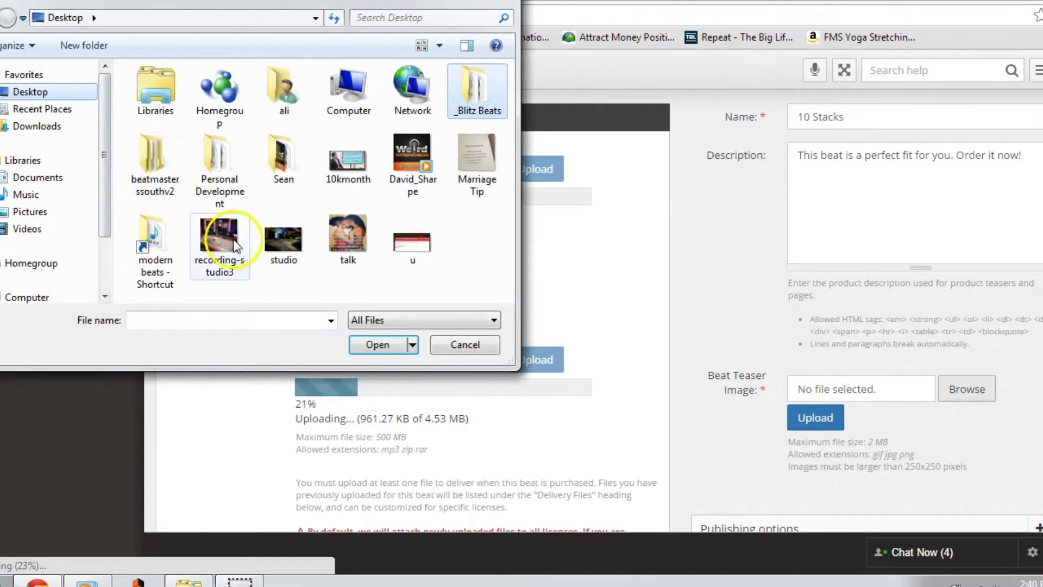
double_click(235, 245)
left_click(815, 418)
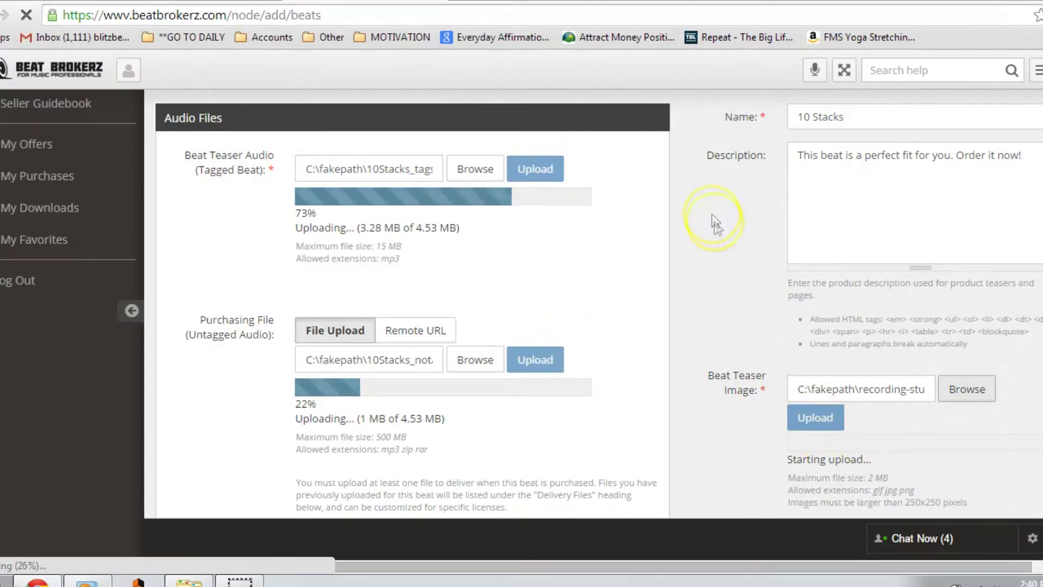
scroll(715, 223, "down", 3)
Tick 'Announce this post on Twitter' after checking the Publishing options.
scroll(715, 222, "down", 3)
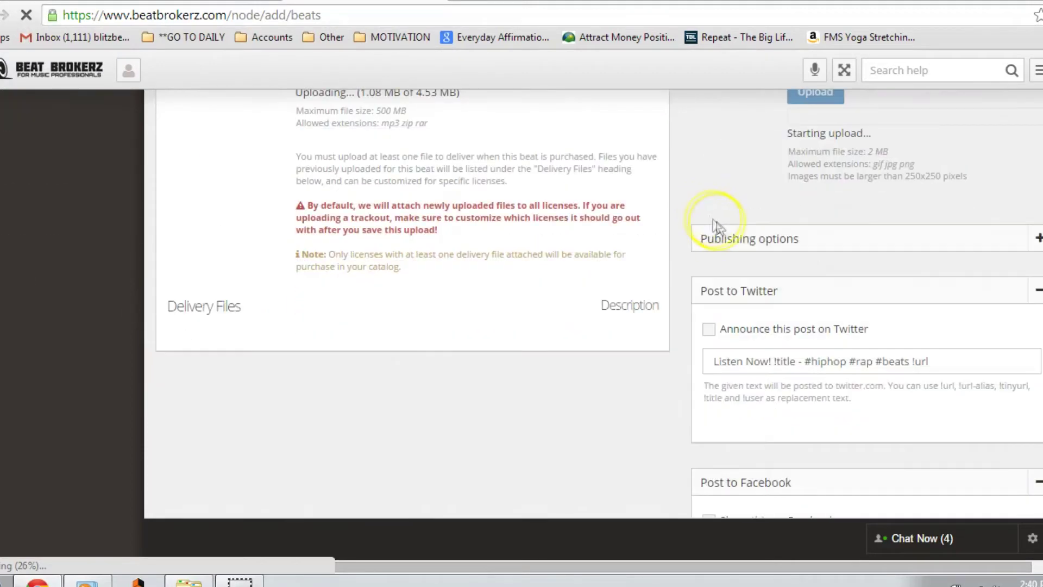
left_click(1038, 239)
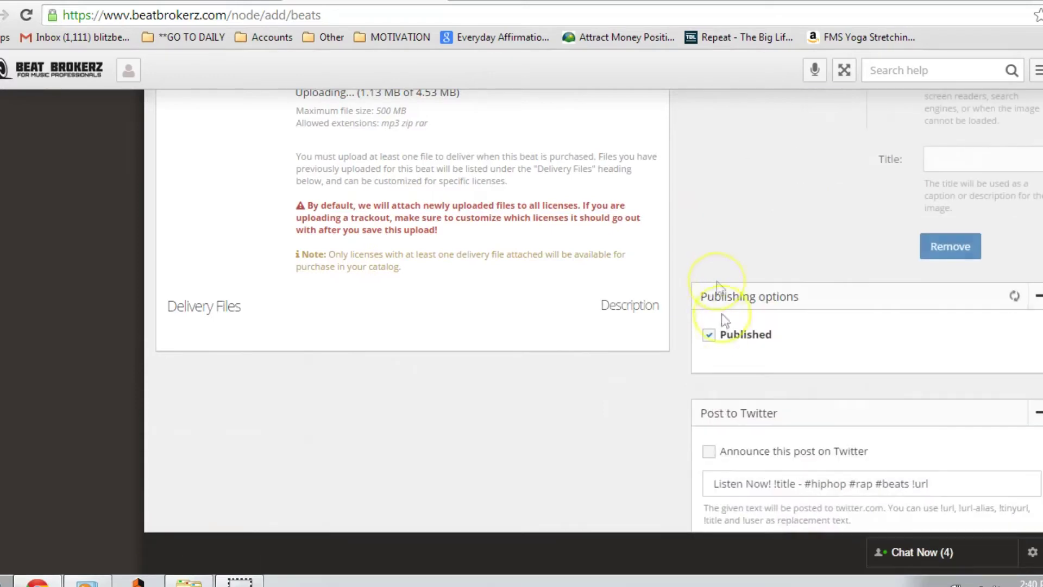
left_click(1032, 299)
scroll(767, 429, "down", 5)
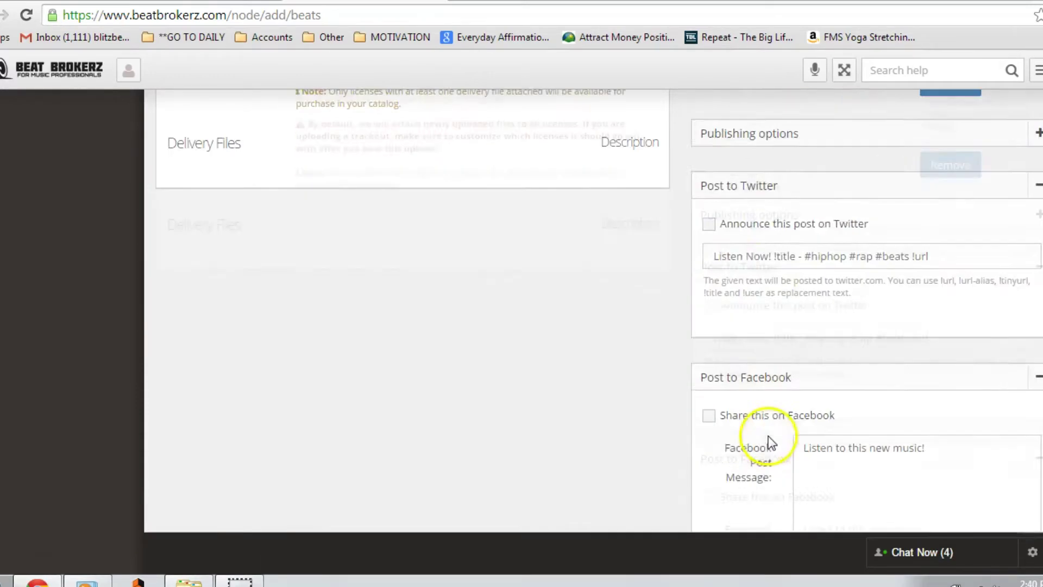
left_click(709, 143)
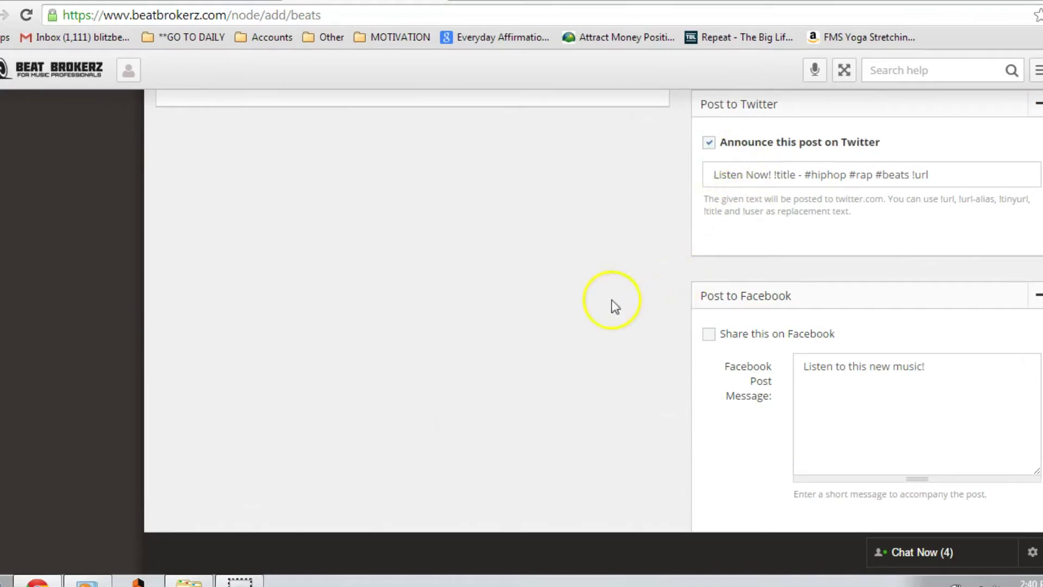
scroll(612, 306, "down", 2)
scroll(612, 305, "up", 8)
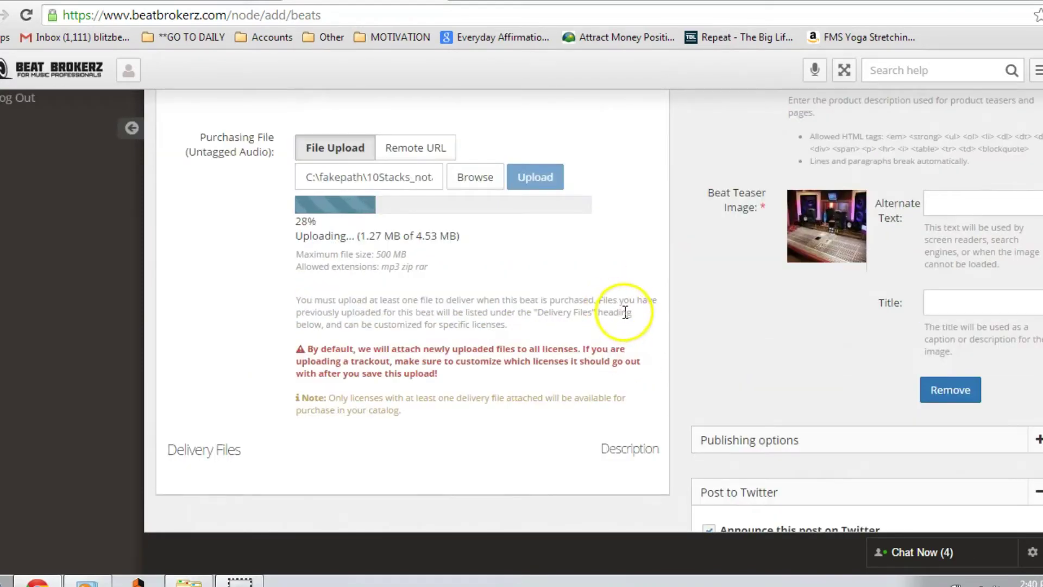
scroll(626, 313, "up", 2)
Give the teaser image alt text 'blitz beats' and title 'Buy Now'.
left_click(986, 282)
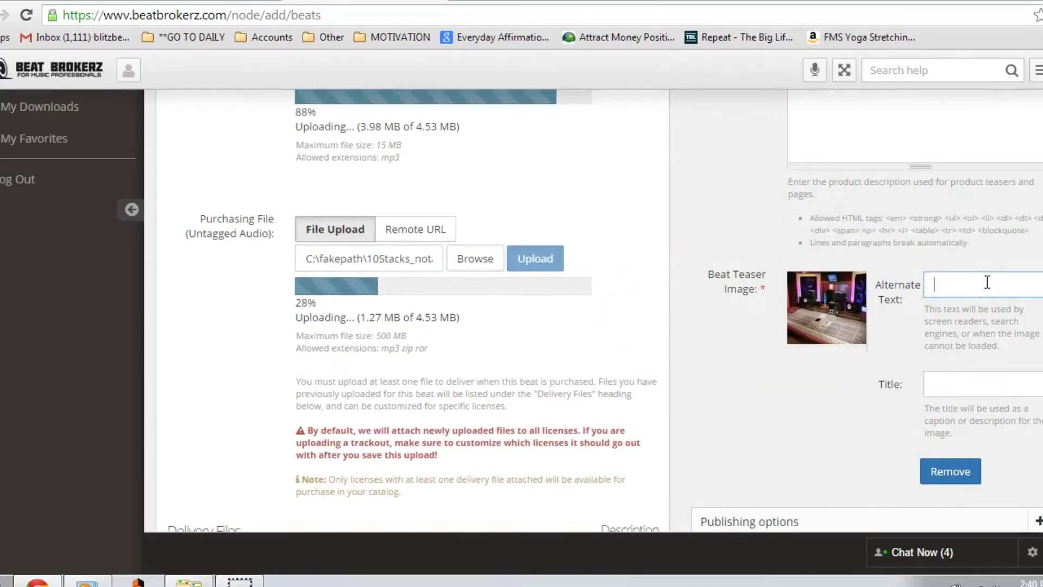
type("blitz beat")
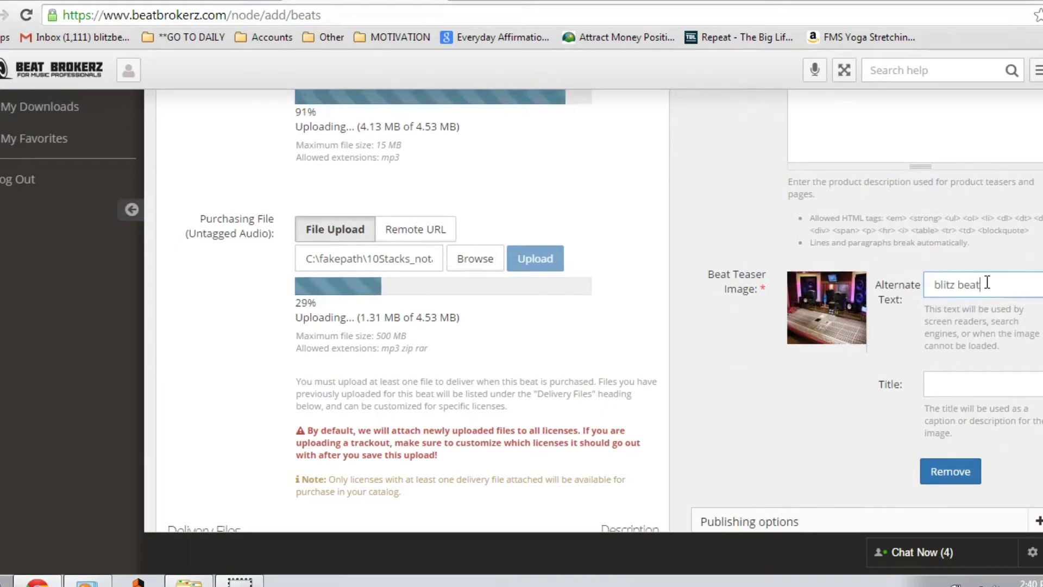
type("s")
left_click(983, 390)
left_click(984, 388)
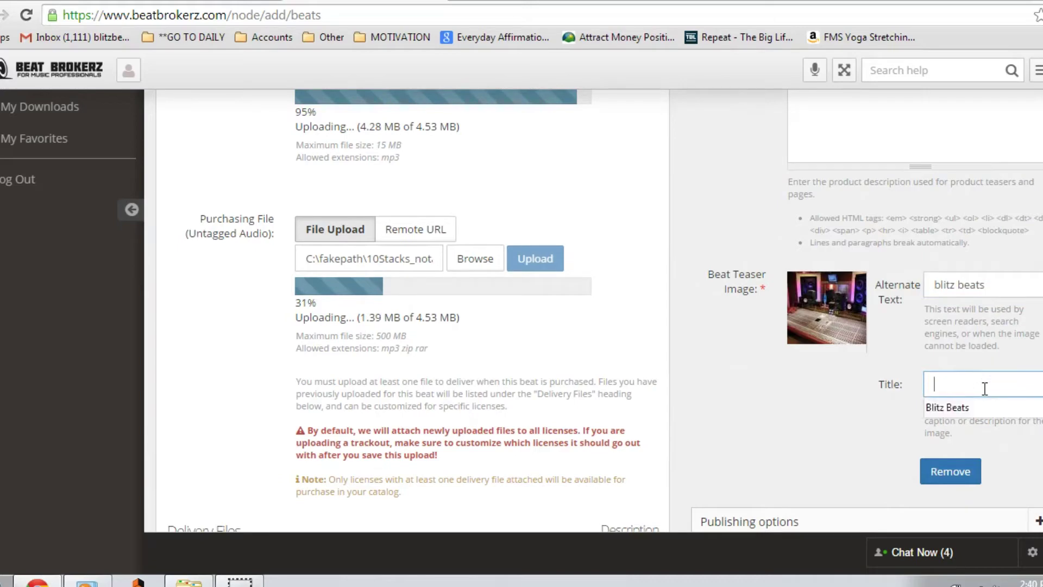
type("Buy Now")
left_click(779, 415)
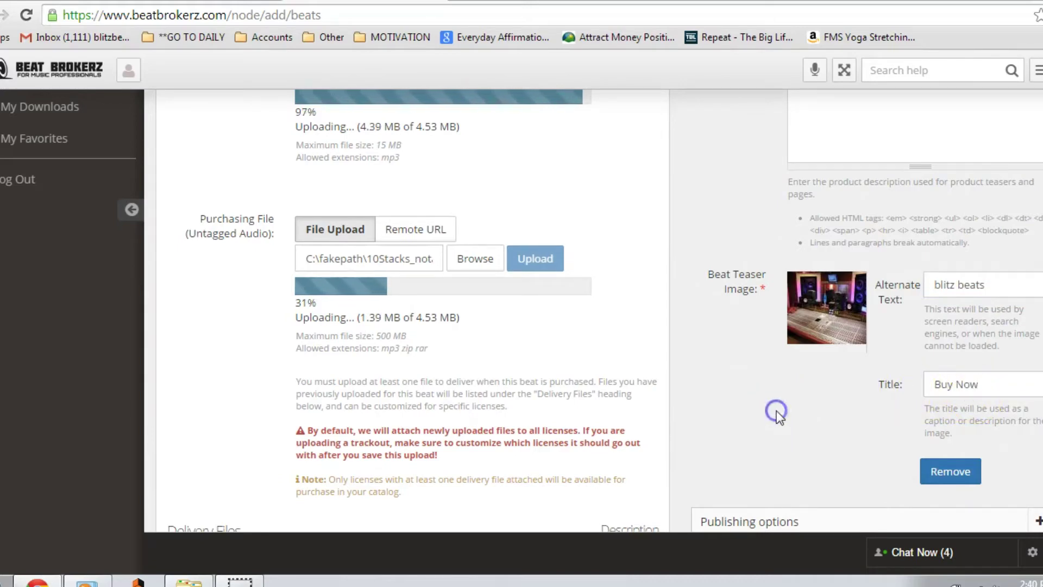
scroll(781, 417, "up", 3)
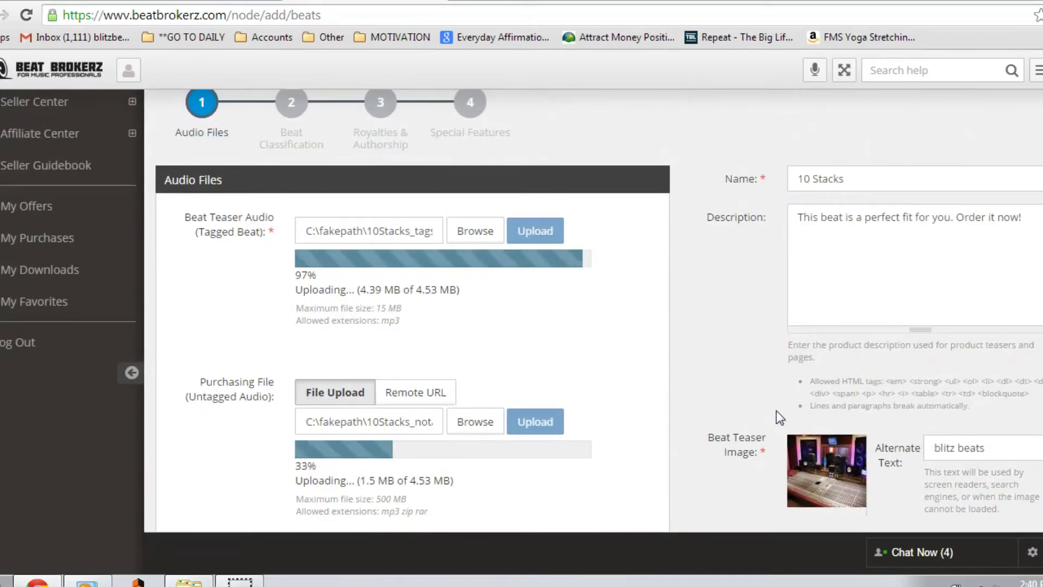
left_click(719, 382)
On the Beat Classification step, select Dirty South and Hip Hop as genres.
left_click(283, 103)
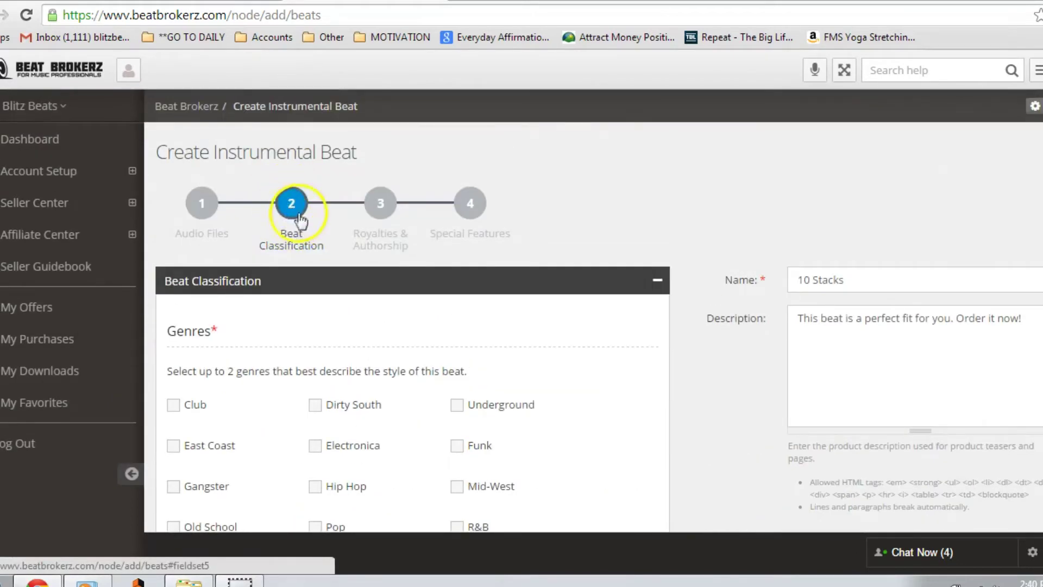
scroll(296, 227, "down", 3)
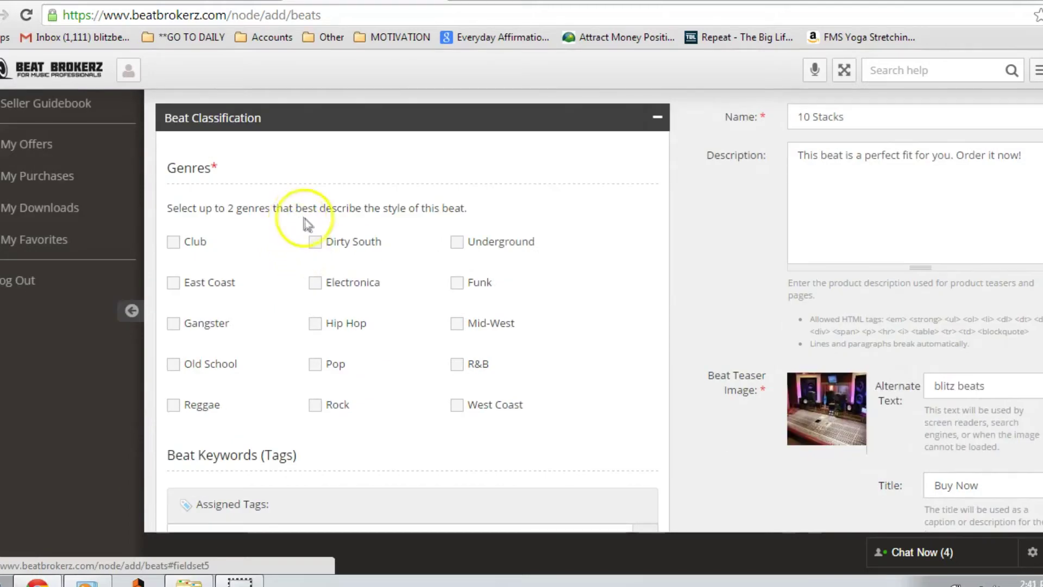
left_click(335, 249)
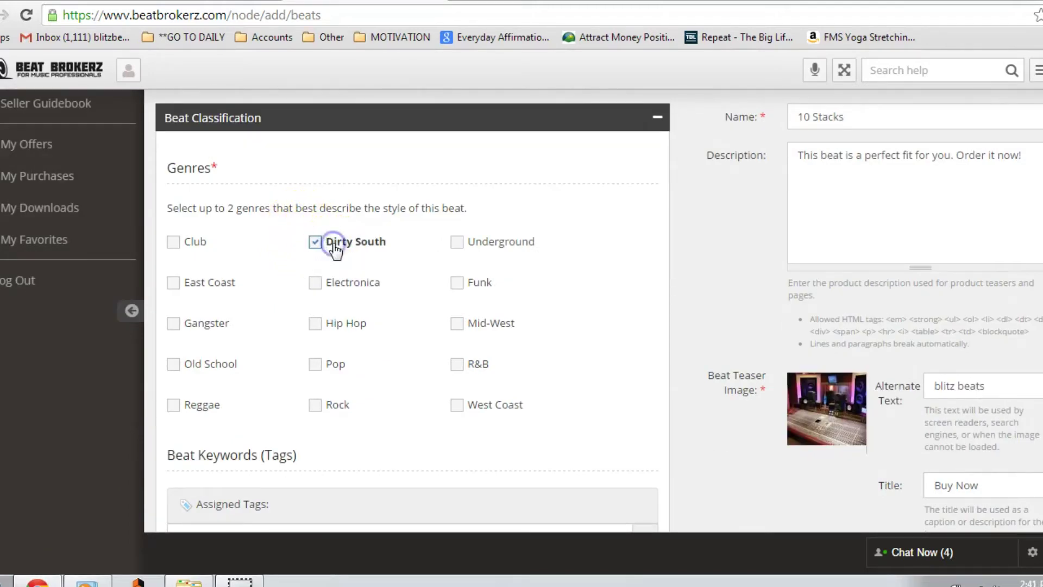
left_click(348, 323)
Add the tags dirty south, dirty south beats, instrumental and blitz beats.
scroll(614, 325, "down", 3)
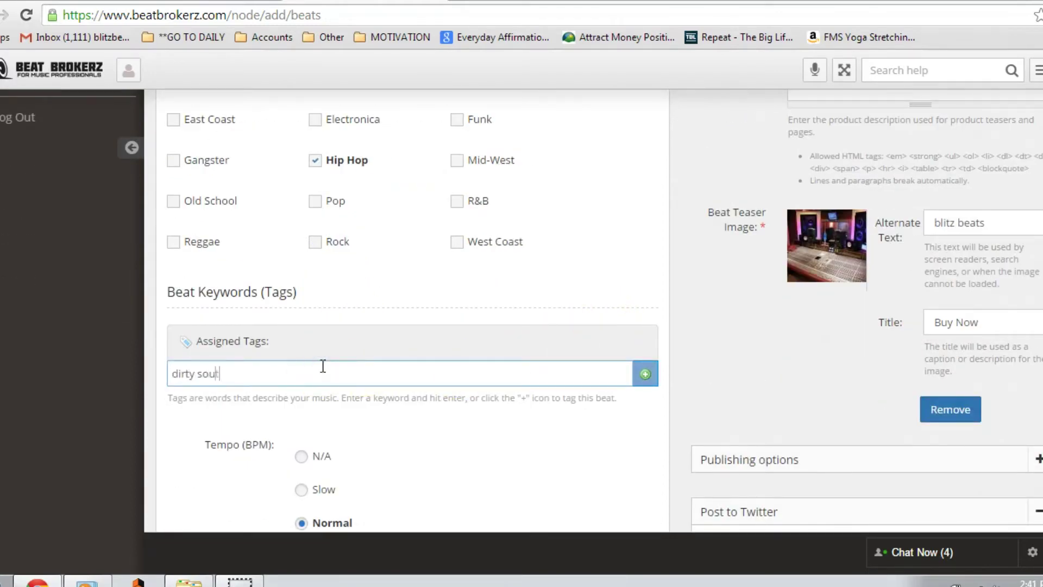
type("th")
key("Return")
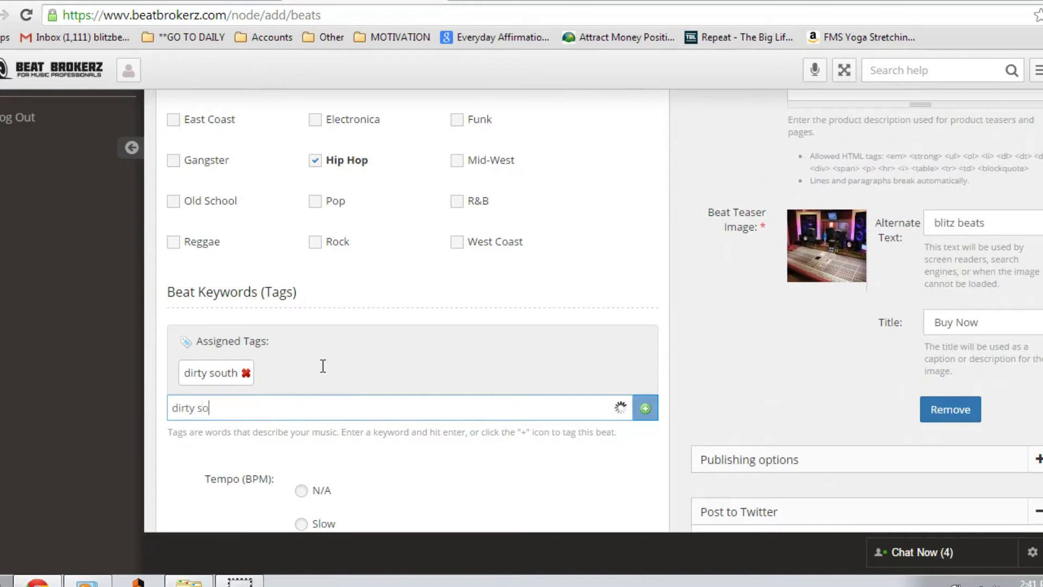
type("dirty south beats")
key("Return")
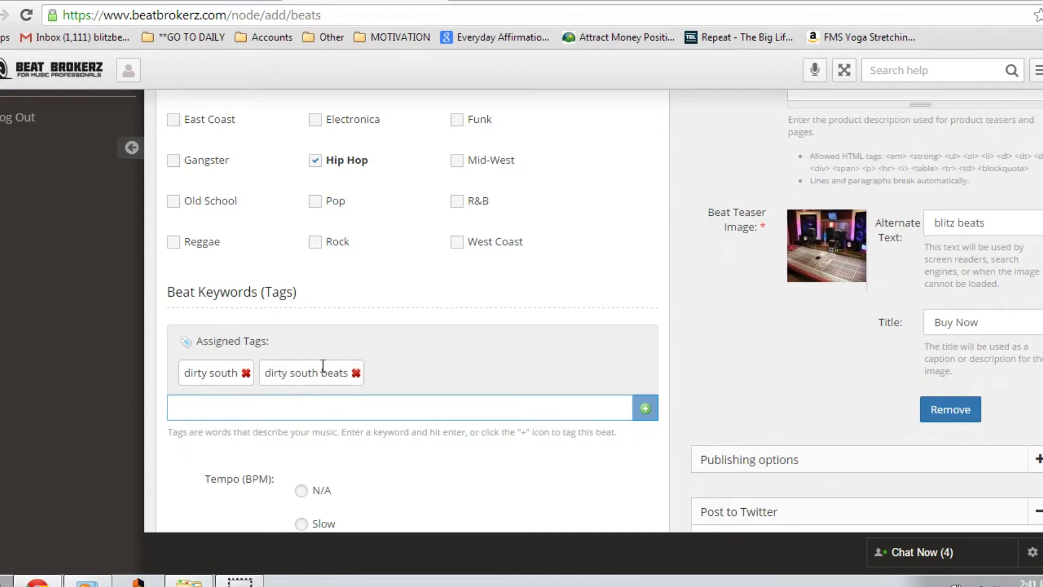
type("instrumental")
key("Return")
type("blitz beats")
key("Return")
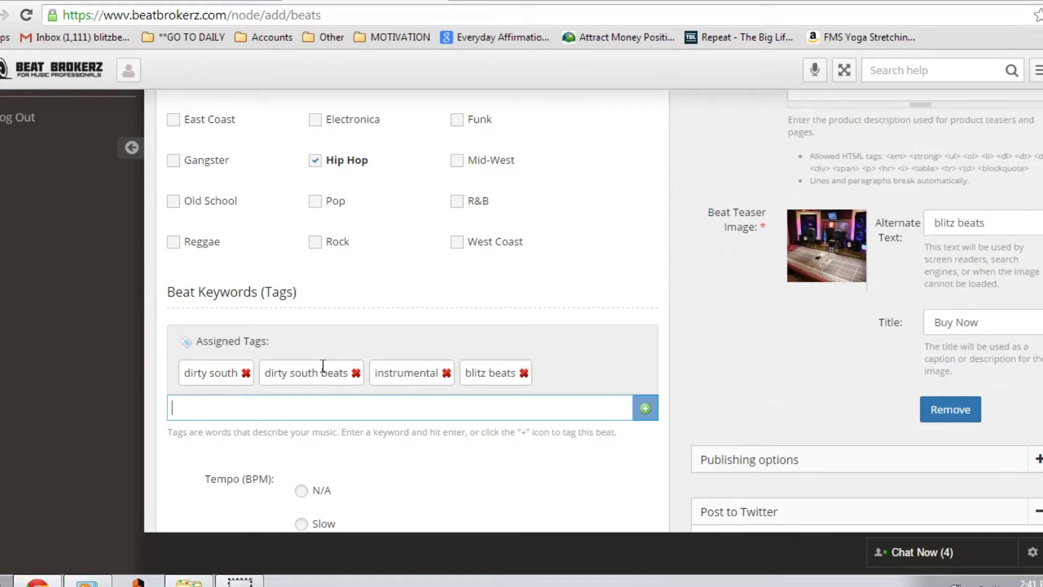
Tick Synths, Bass and Piano as instruments and Reverb as an effect.
scroll(426, 269, "down", 6)
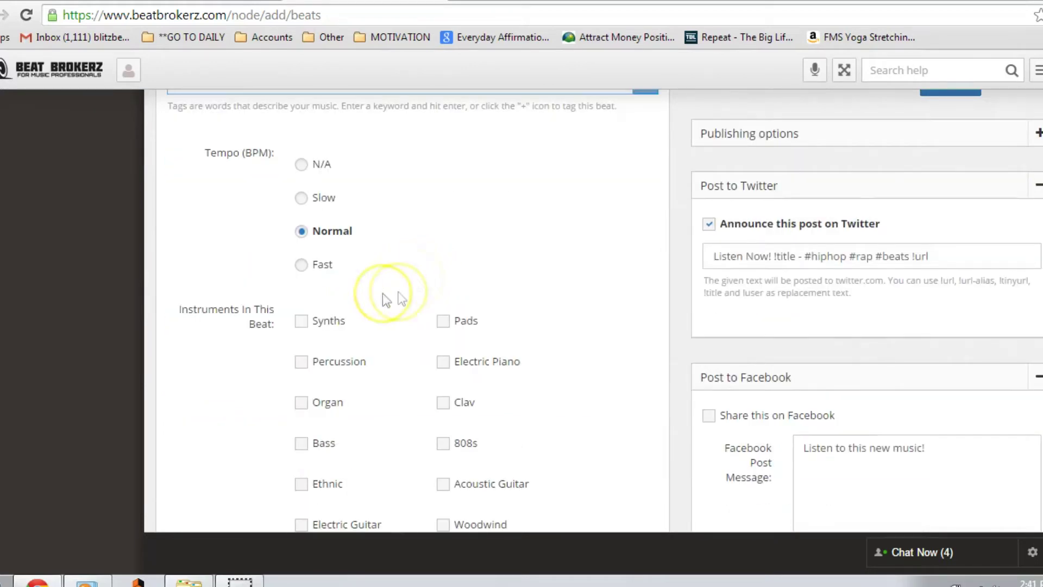
left_click(336, 324)
scroll(512, 256, "down", 3)
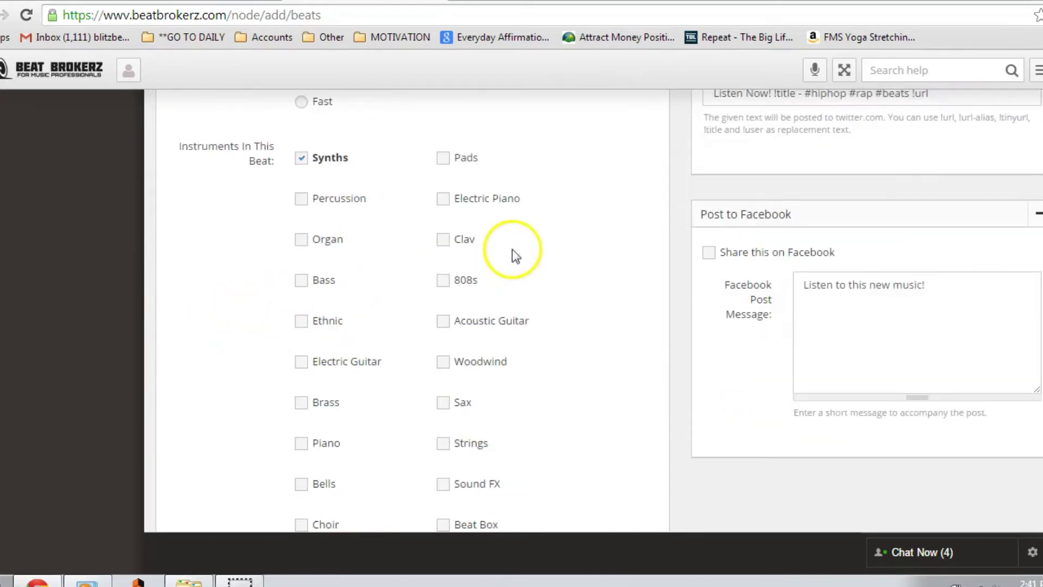
left_click(324, 280)
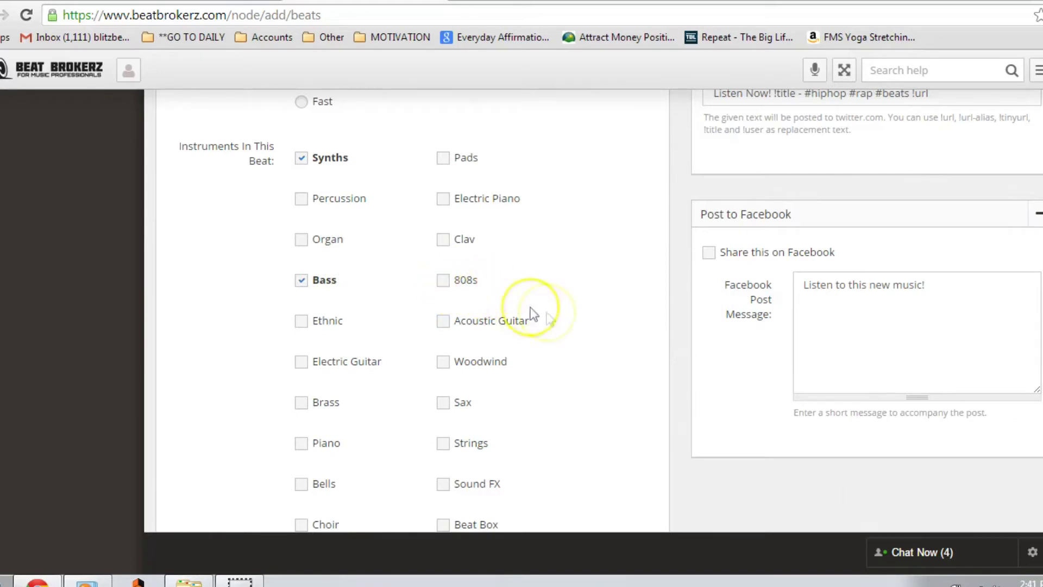
scroll(560, 323, "down", 2)
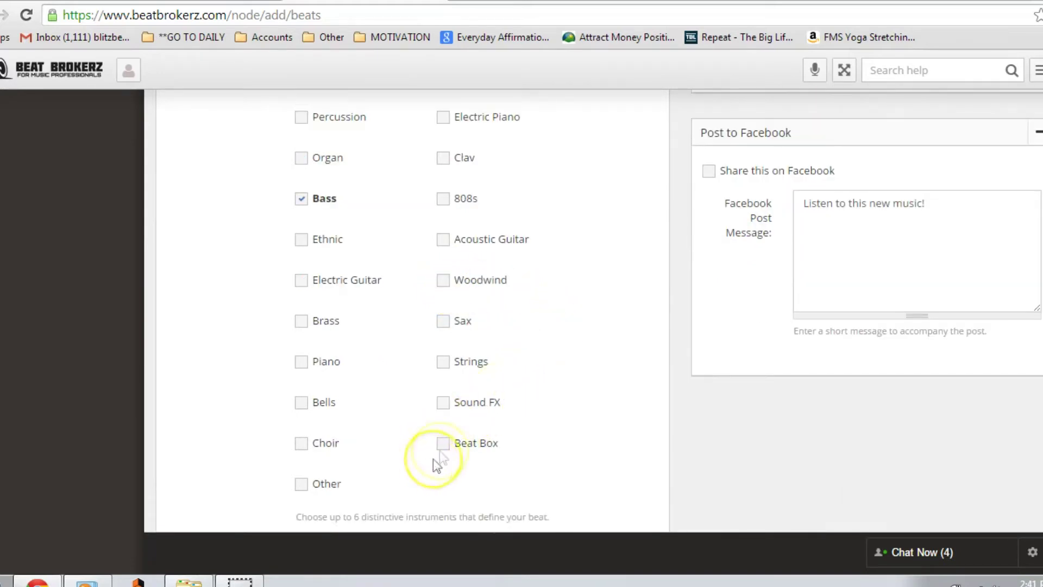
scroll(337, 211, "up", 2)
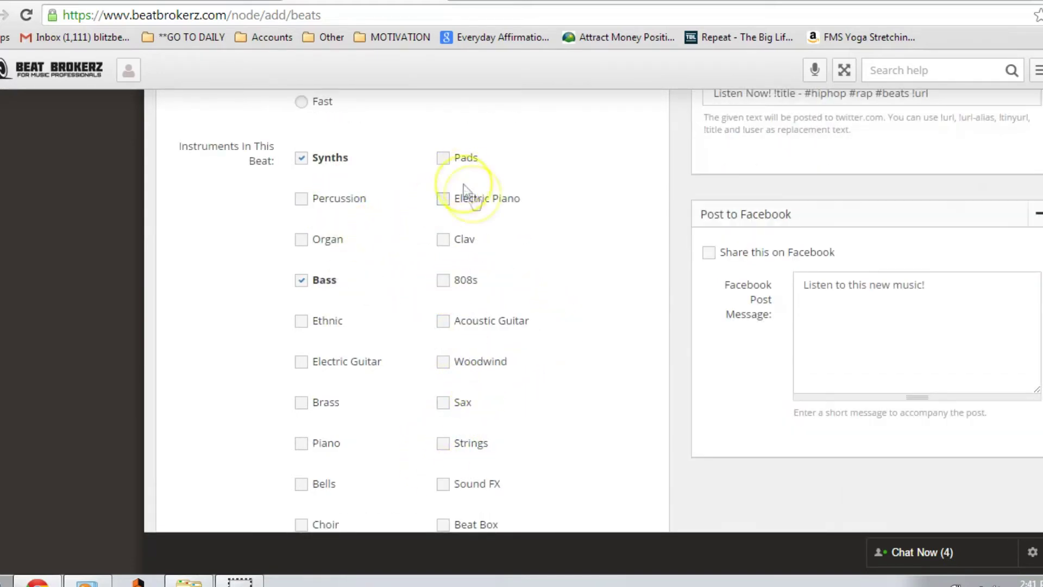
left_click(328, 448)
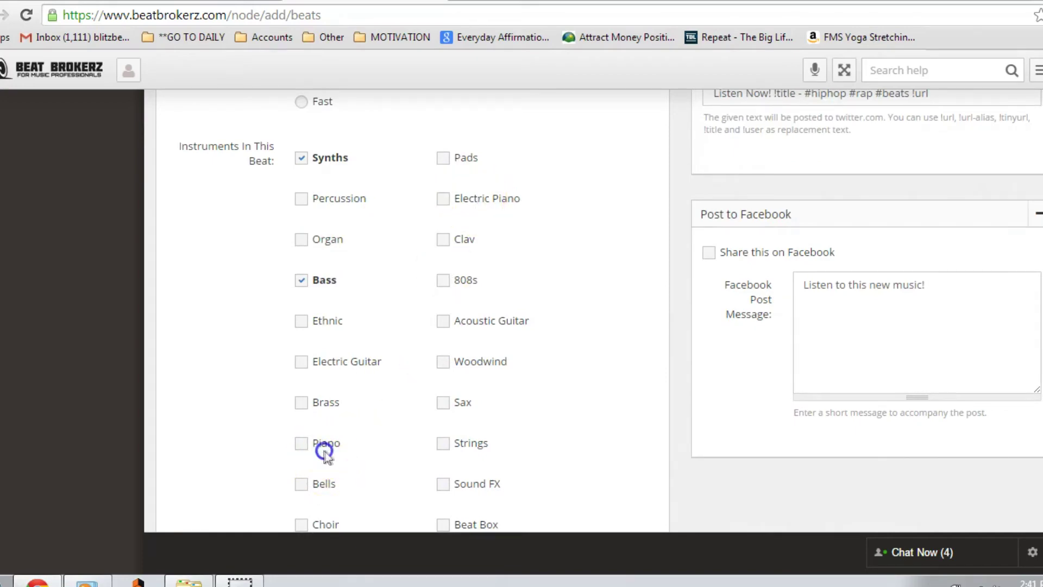
scroll(630, 338, "down", 4)
scroll(631, 338, "down", 6)
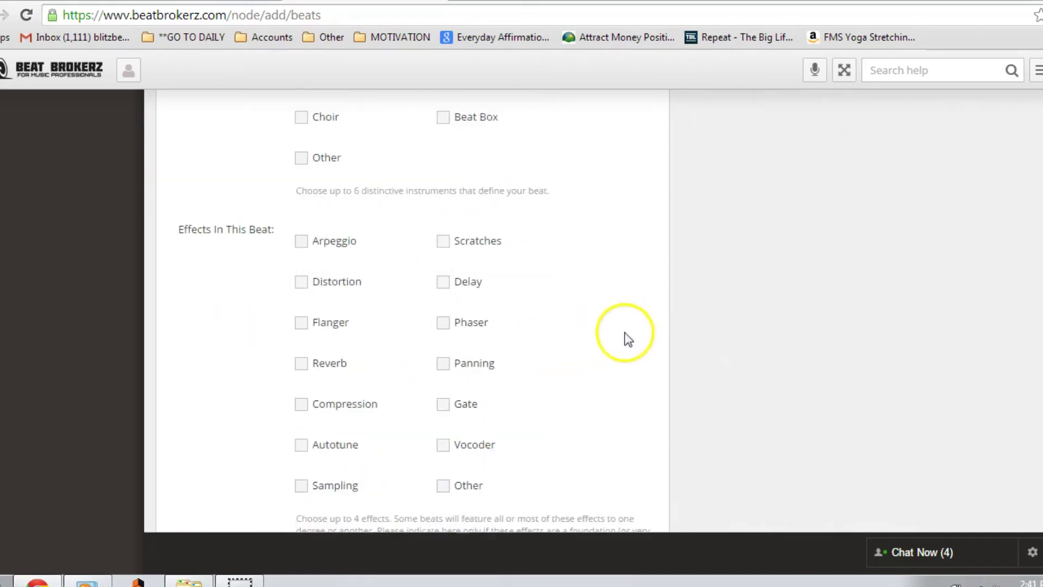
left_click(343, 368)
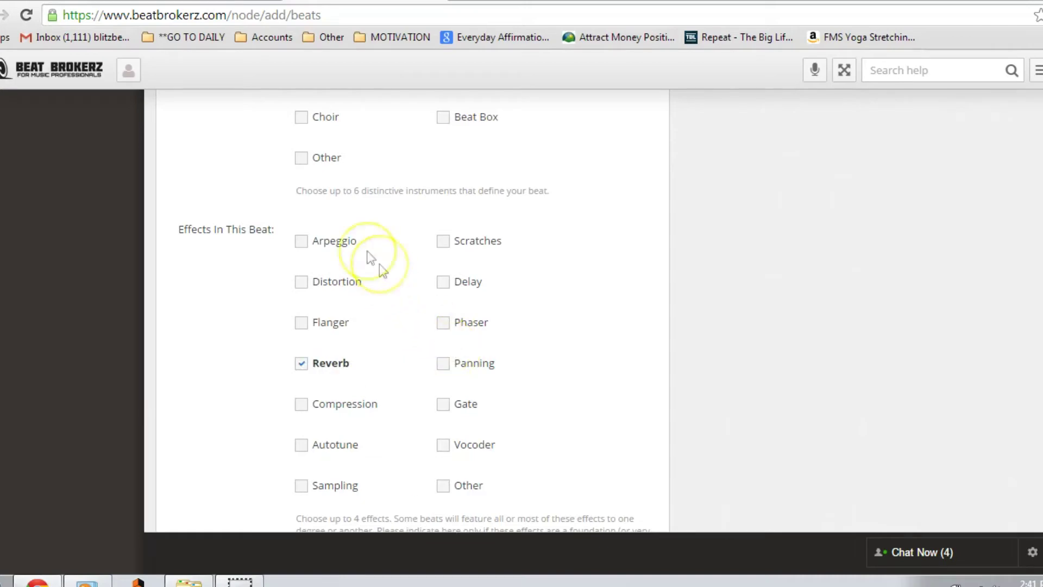
Set the beat's mood to Energetic.
scroll(580, 261, "down", 2)
scroll(578, 256, "down", 6)
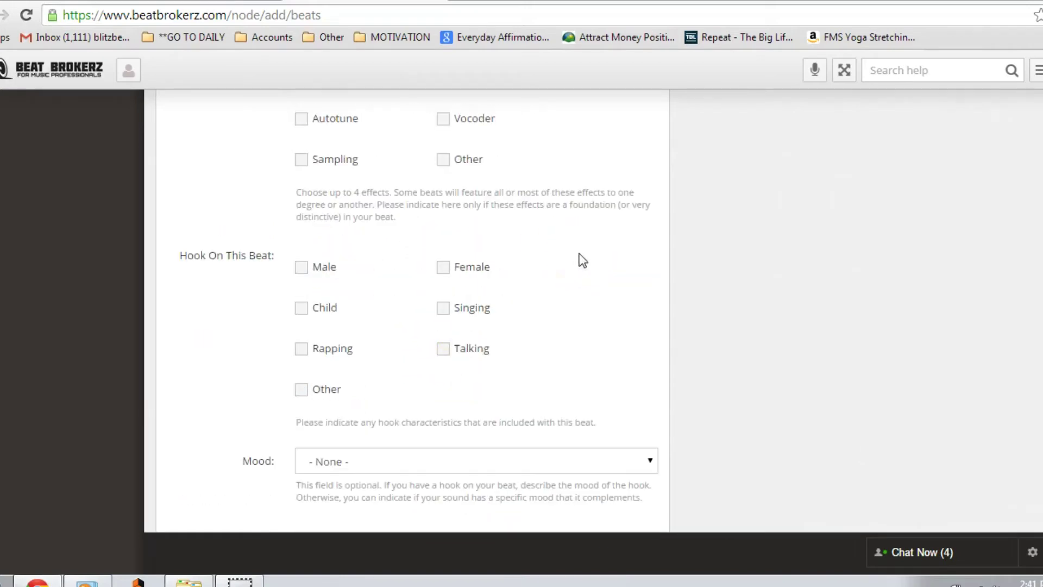
scroll(579, 260, "down", 2)
left_click(518, 362)
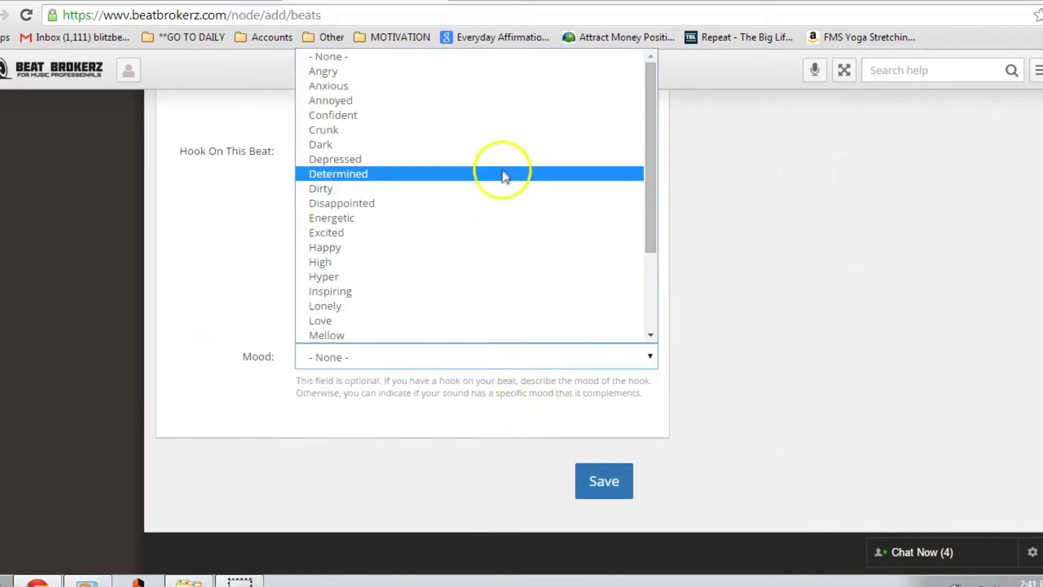
left_click(495, 219)
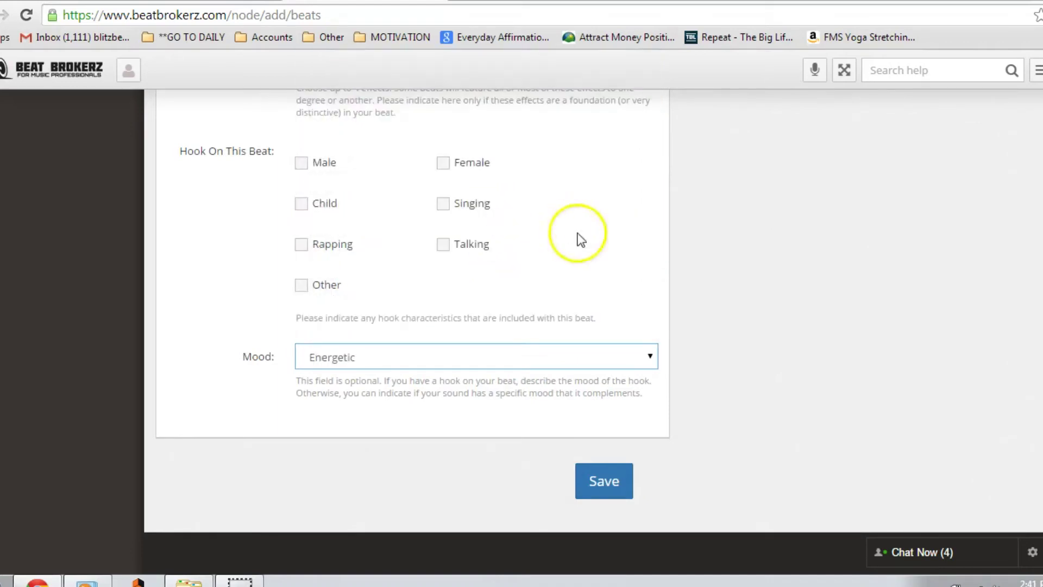
scroll(743, 288, "up", 15)
scroll(742, 301, "up", 10)
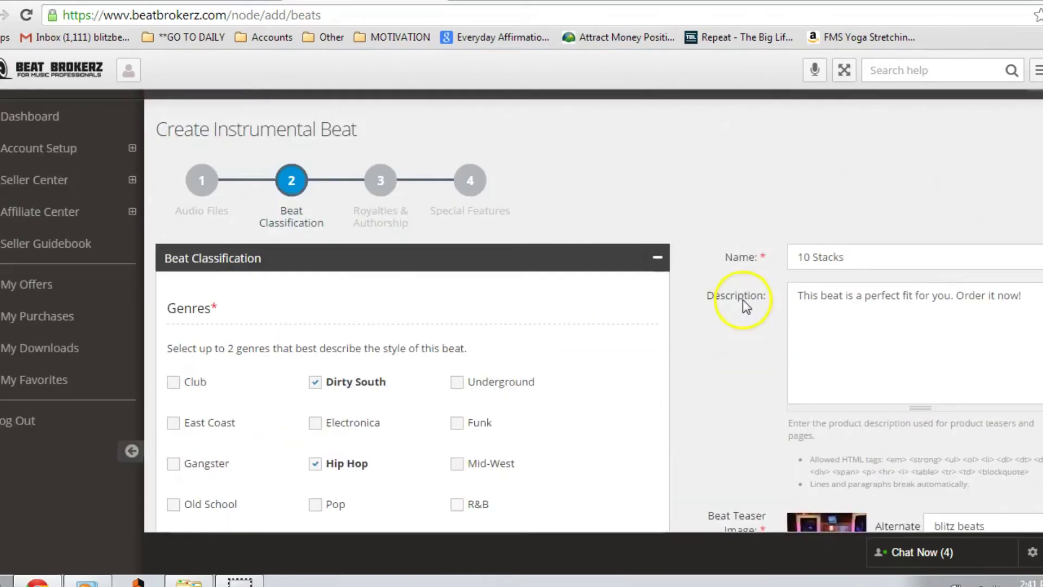
On Royalties & Authorship, set PRO Registration Status and Sampled Material both to No.
left_click(394, 227)
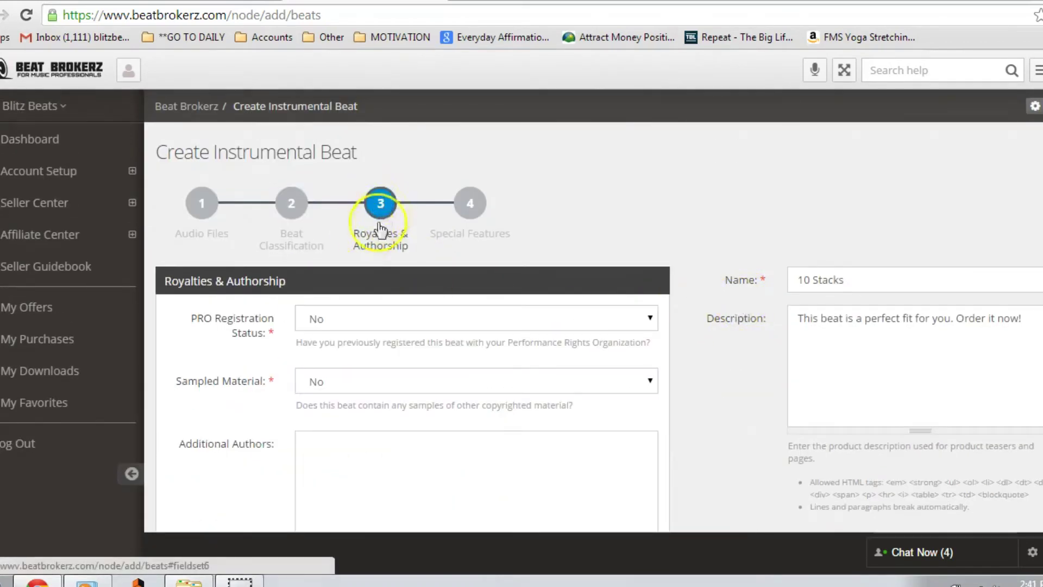
scroll(748, 207, "down", 2)
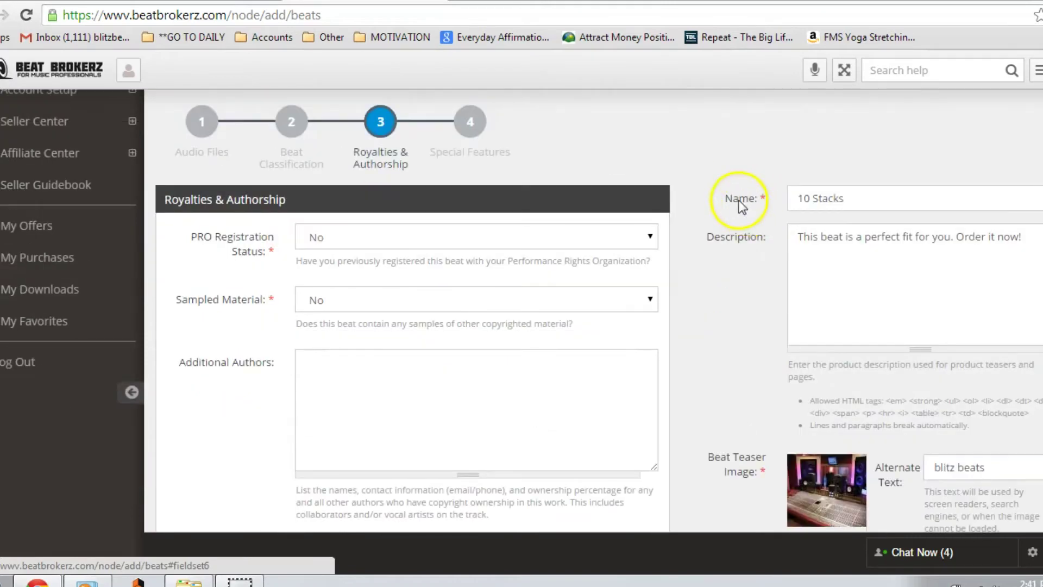
scroll(558, 161, "down", 2)
left_click(559, 162)
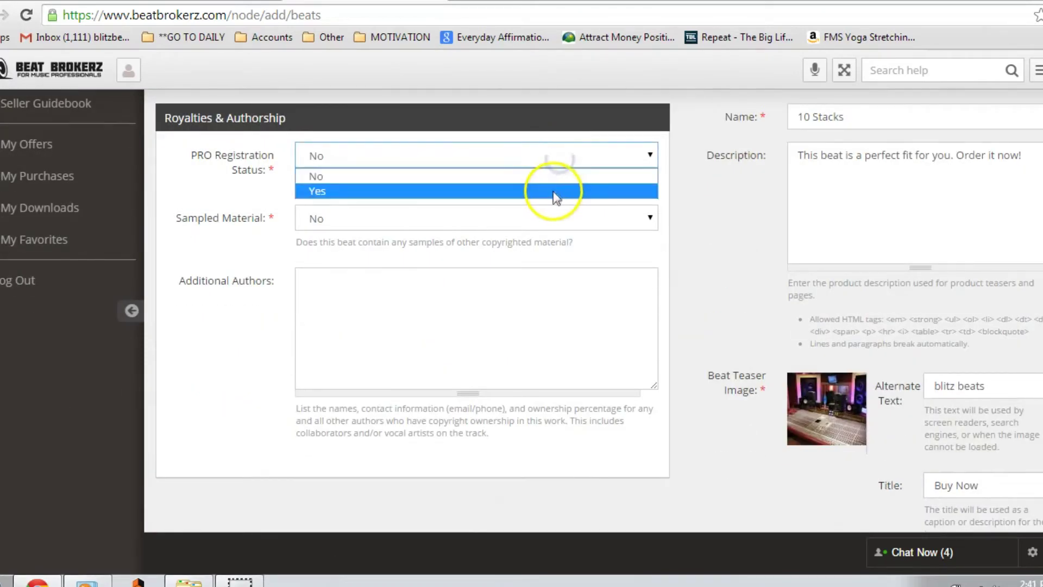
left_click(439, 190)
left_click(583, 158)
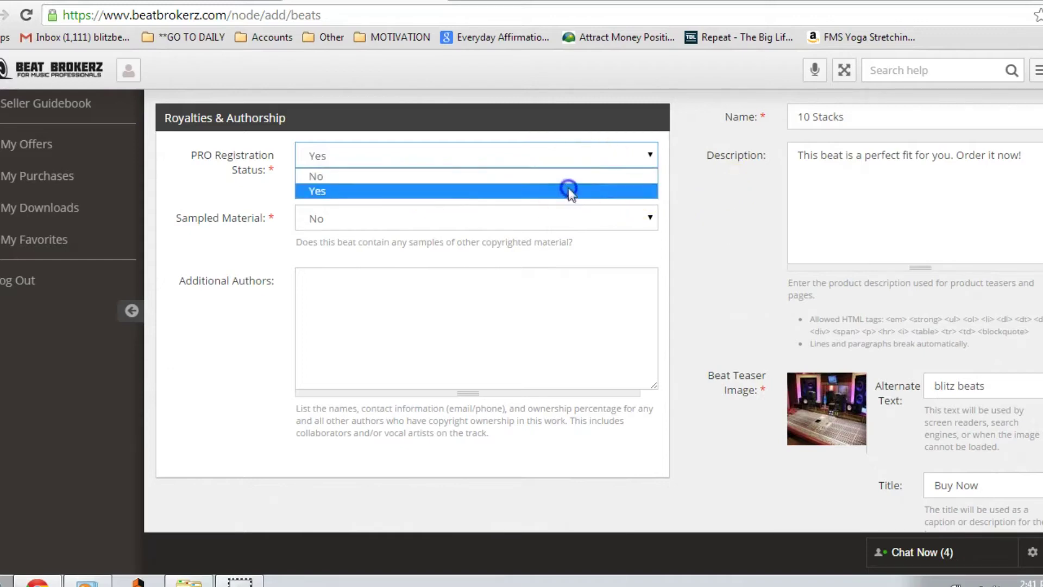
left_click(566, 177)
left_click(330, 218)
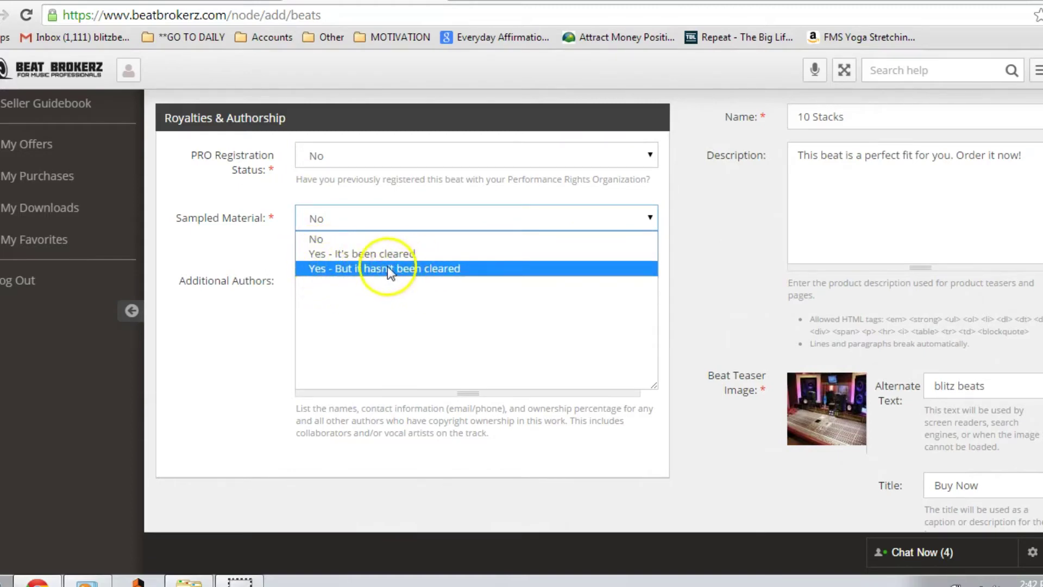
left_click(391, 239)
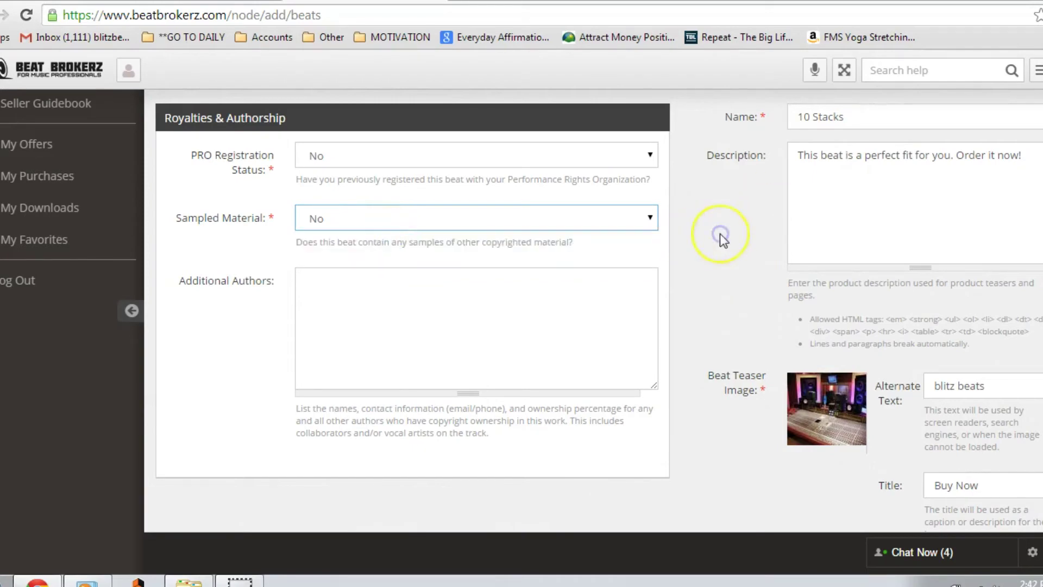
scroll(722, 248, "up", 3)
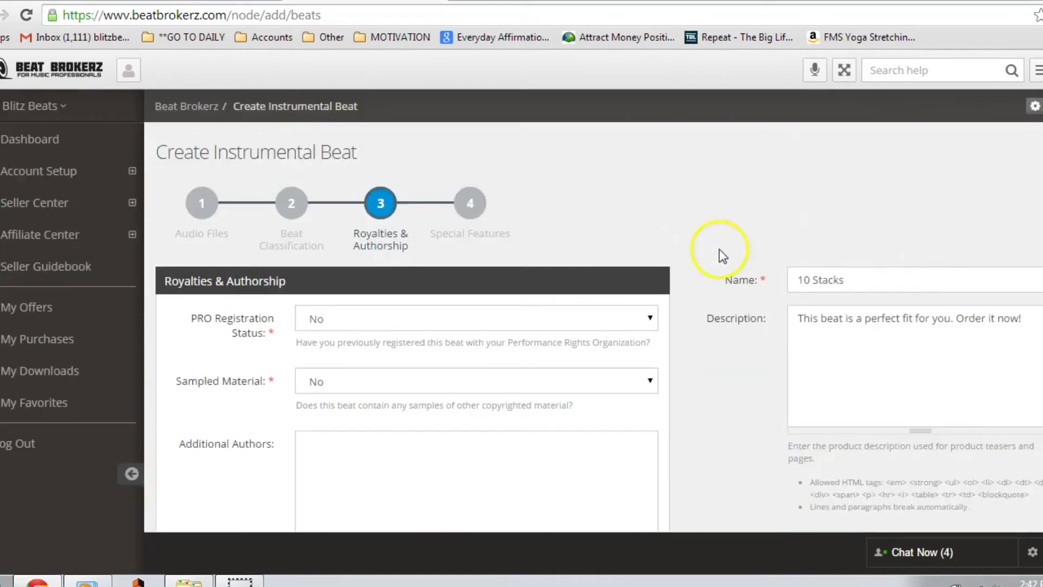
View the Special Features step's Soundclick Song ID and Retire From Charts options, then return to Audio Files.
left_click(481, 237)
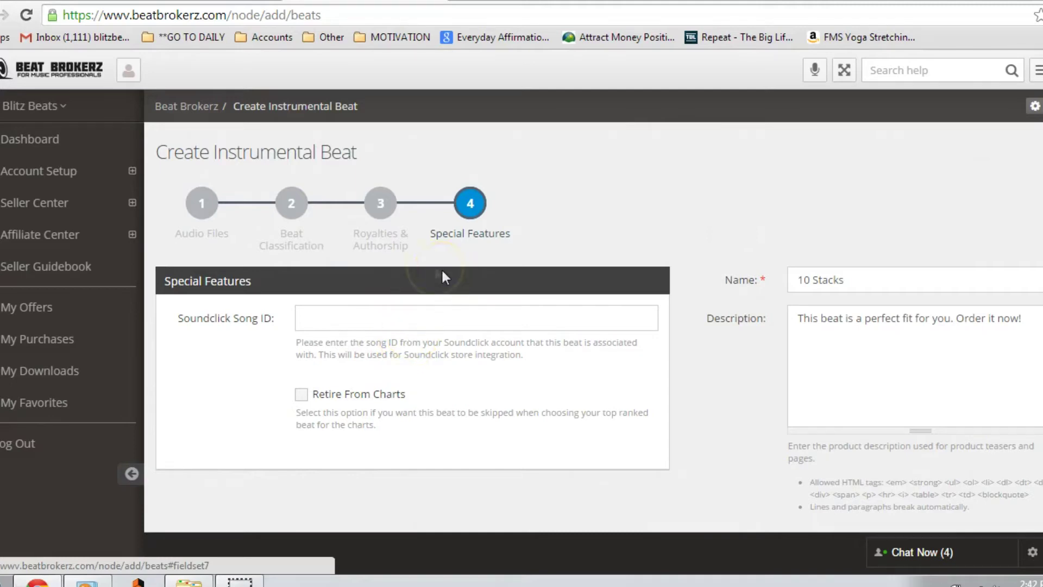
left_click(203, 212)
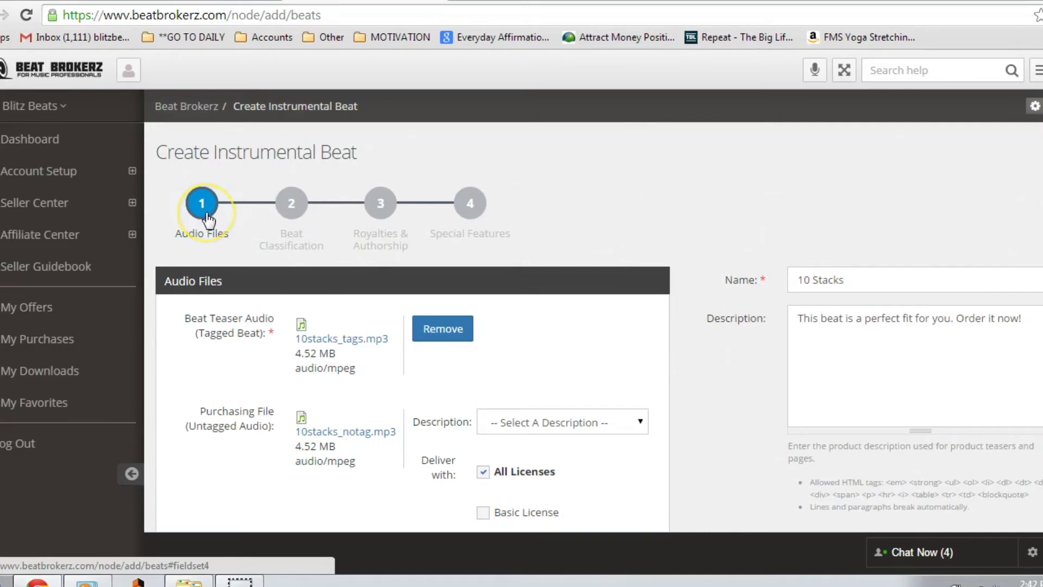
Deliver the untagged purchasing file with All Licenses only.
scroll(208, 217, "down", 3)
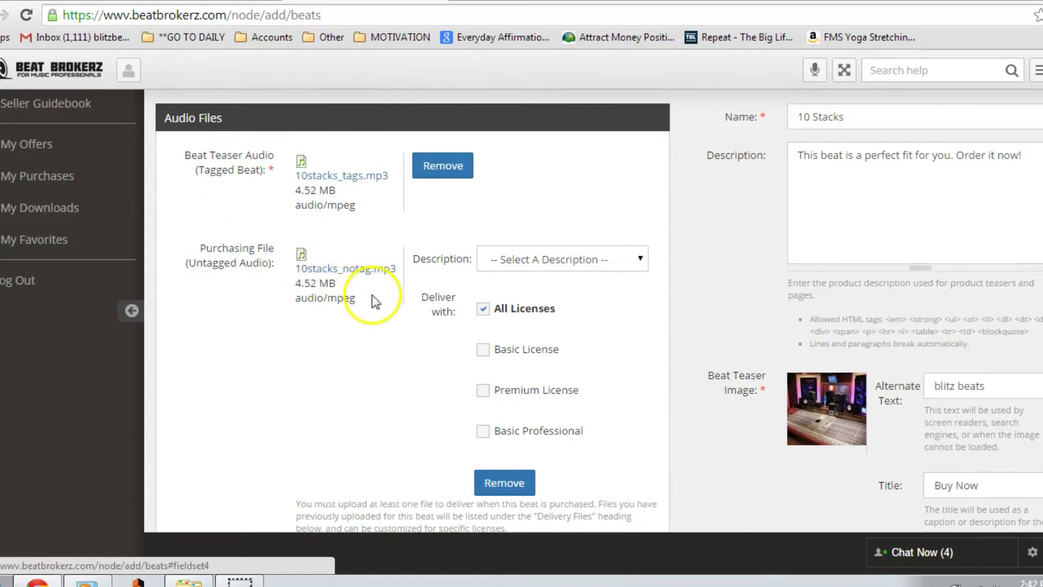
left_click(483, 349)
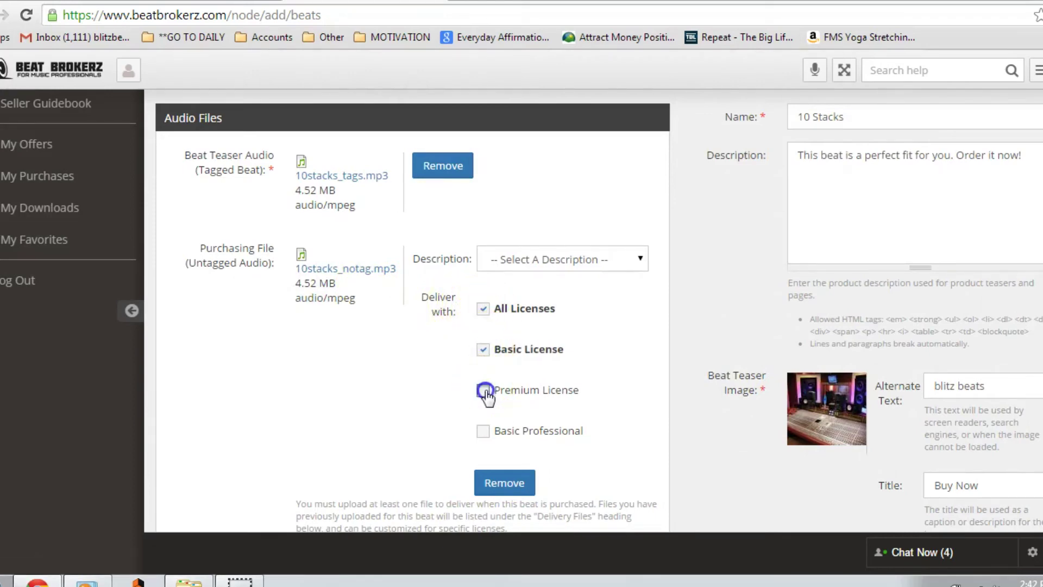
left_click(483, 435)
left_click(482, 434)
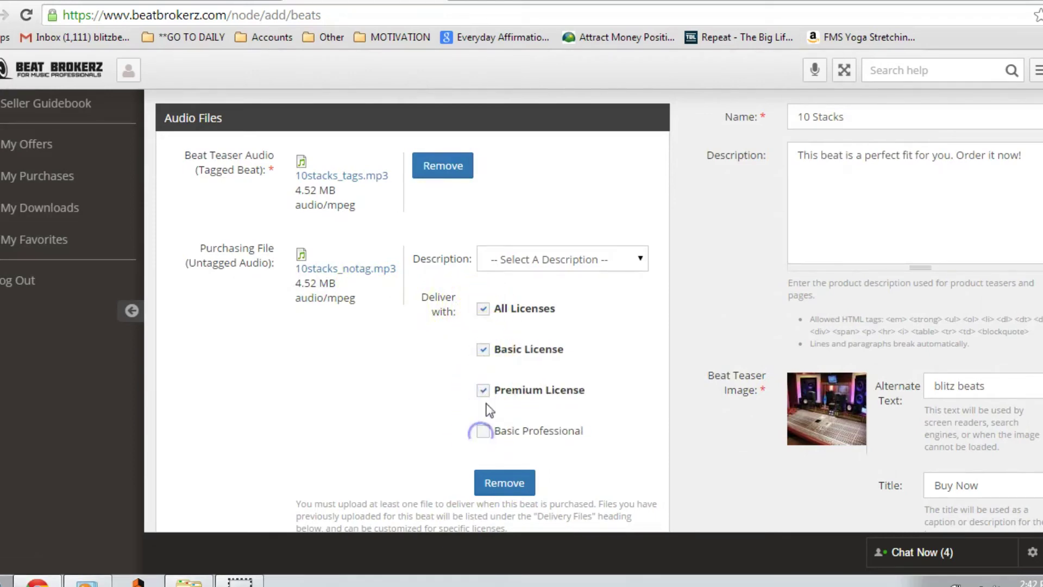
left_click(483, 390)
left_click(483, 348)
left_click(482, 308)
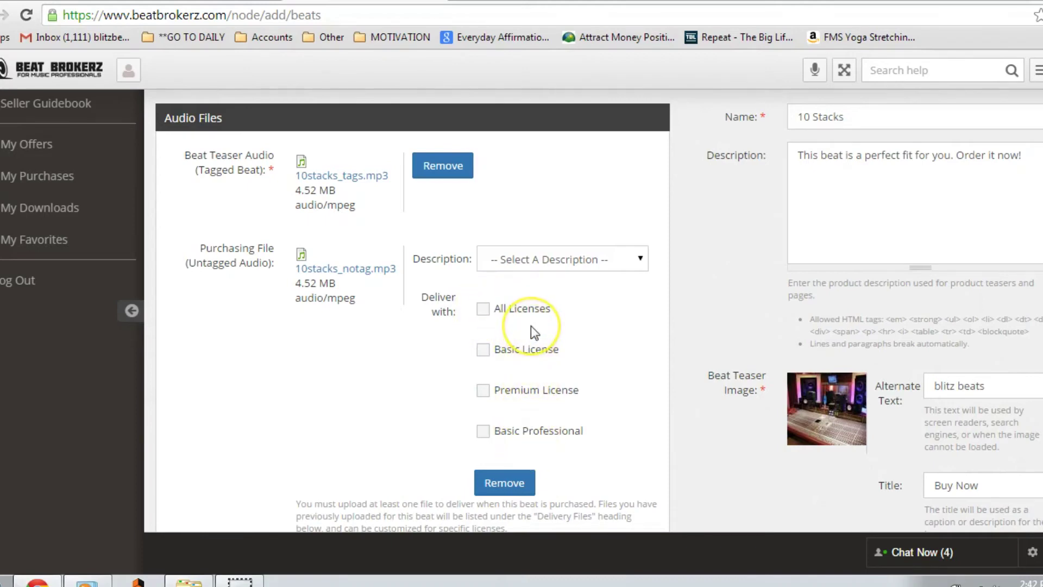
left_click(482, 309)
Describe the purchasing file as High Quality MP3.
left_click(538, 259)
left_click(535, 295)
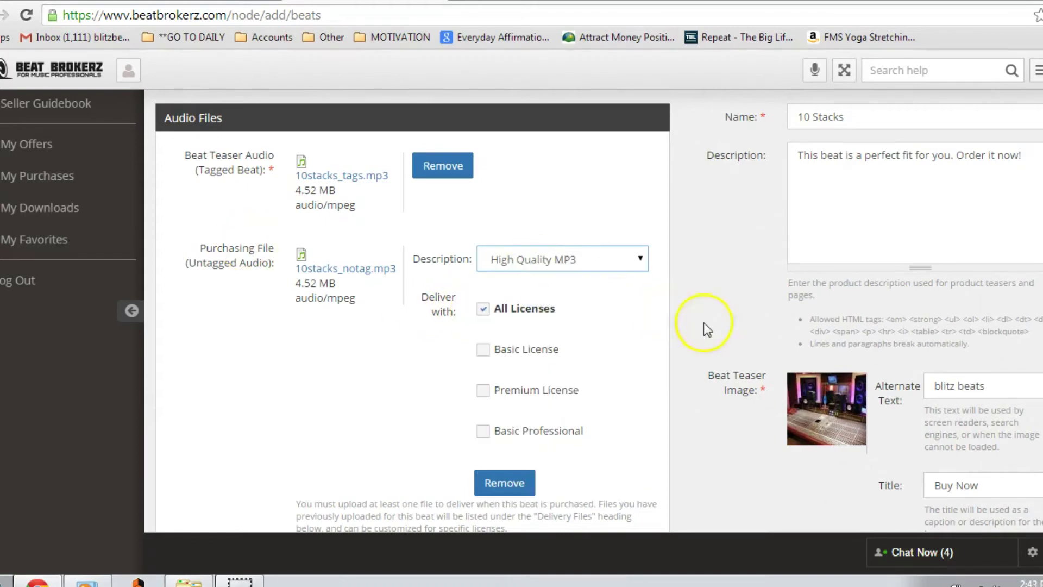
scroll(713, 326, "down", 5)
scroll(713, 326, "up", 6)
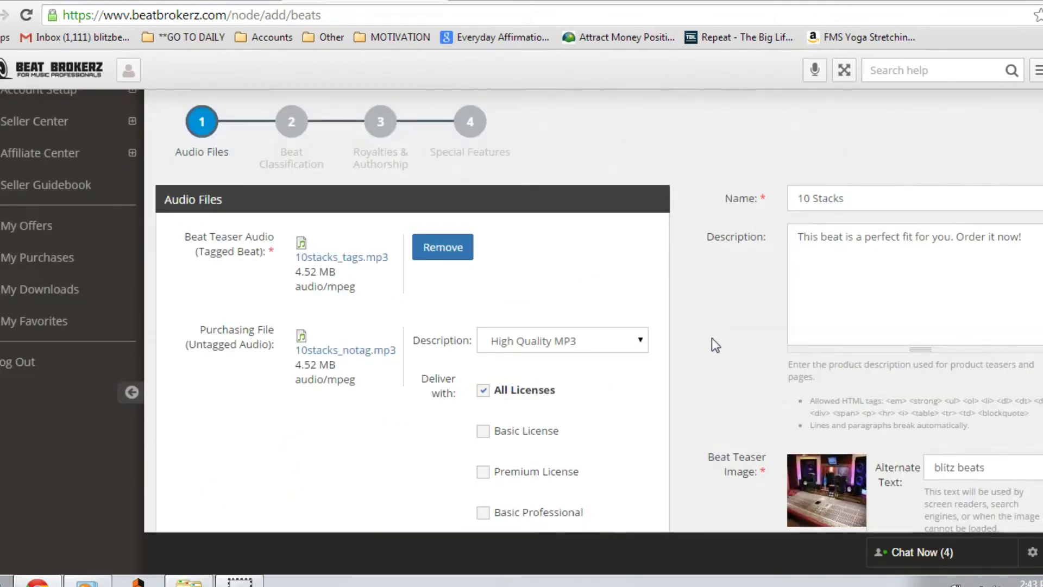
scroll(712, 343, "down", 3)
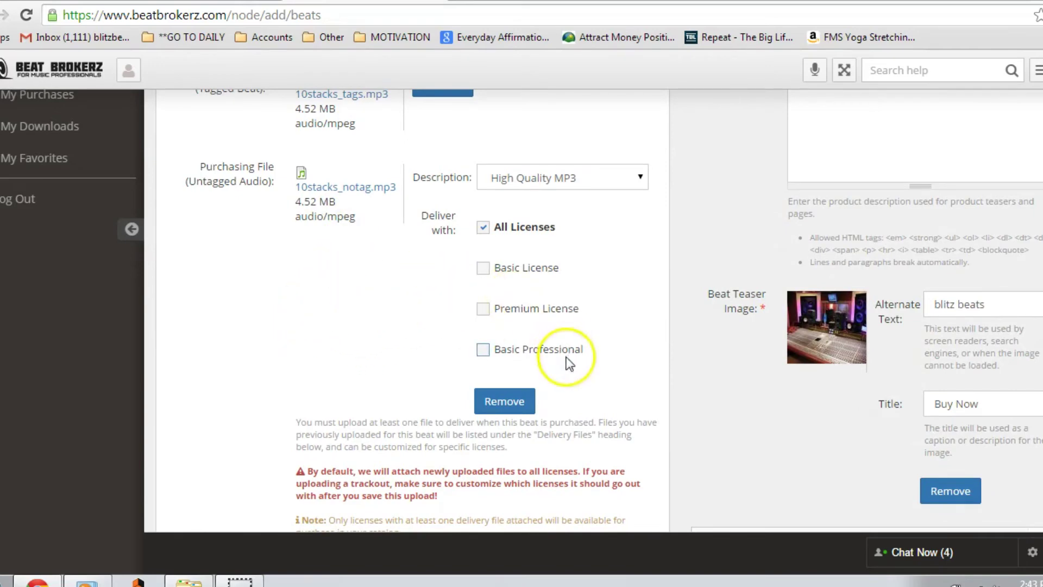
left_click(504, 183)
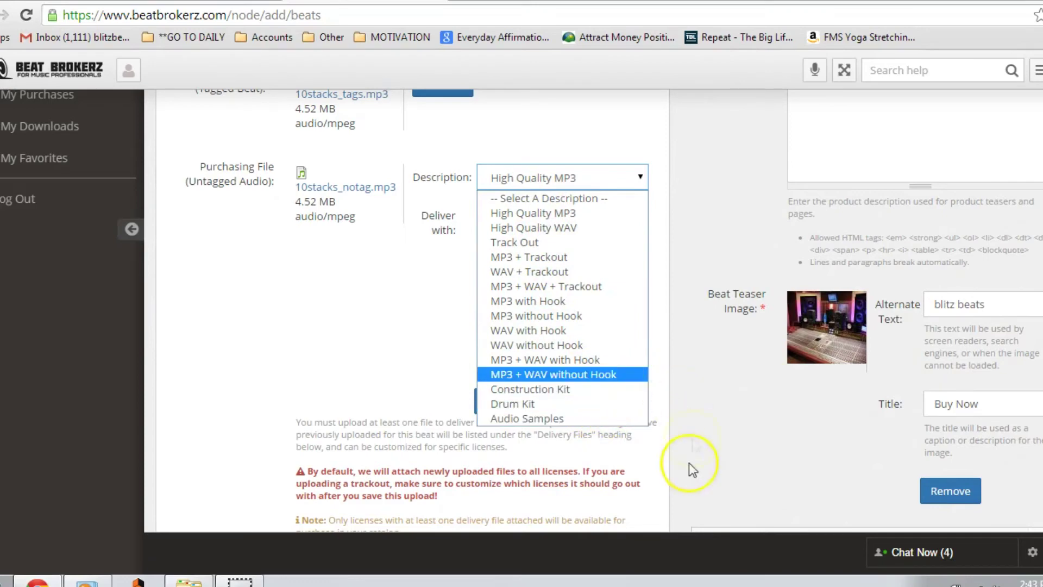
left_click(723, 433)
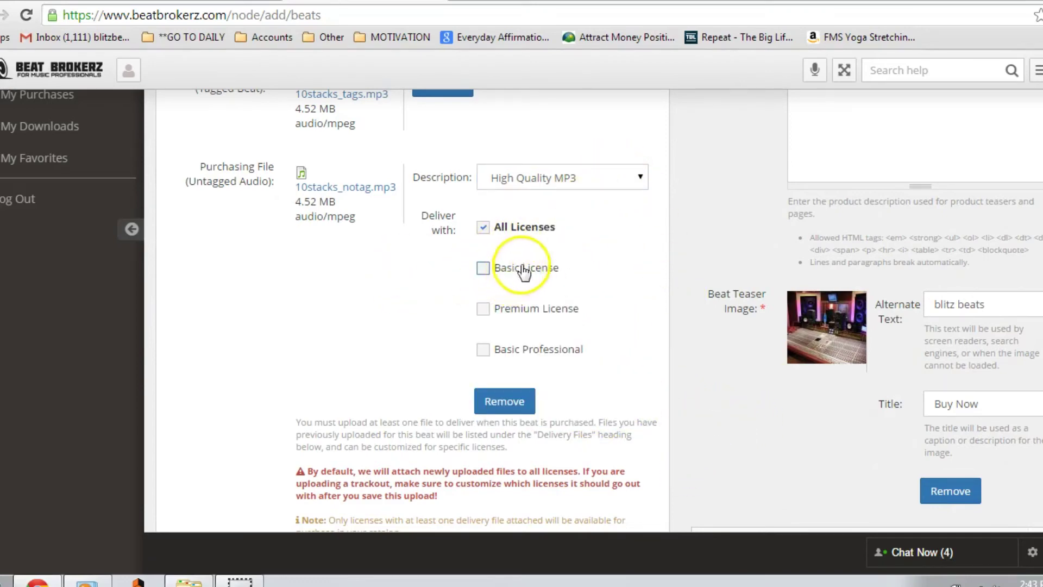
left_click(484, 268)
left_click(517, 312)
left_click(505, 268)
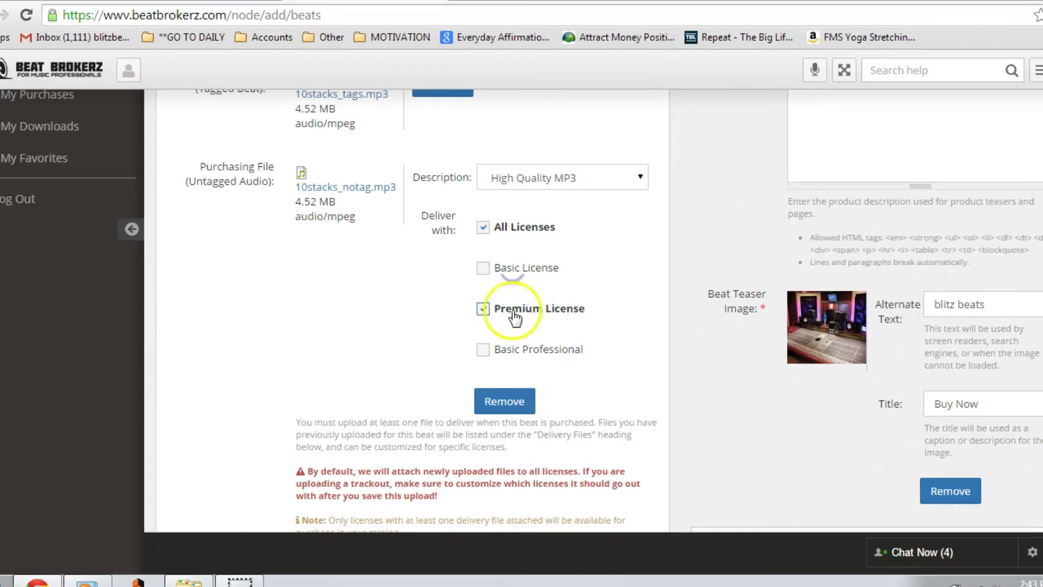
left_click(516, 310)
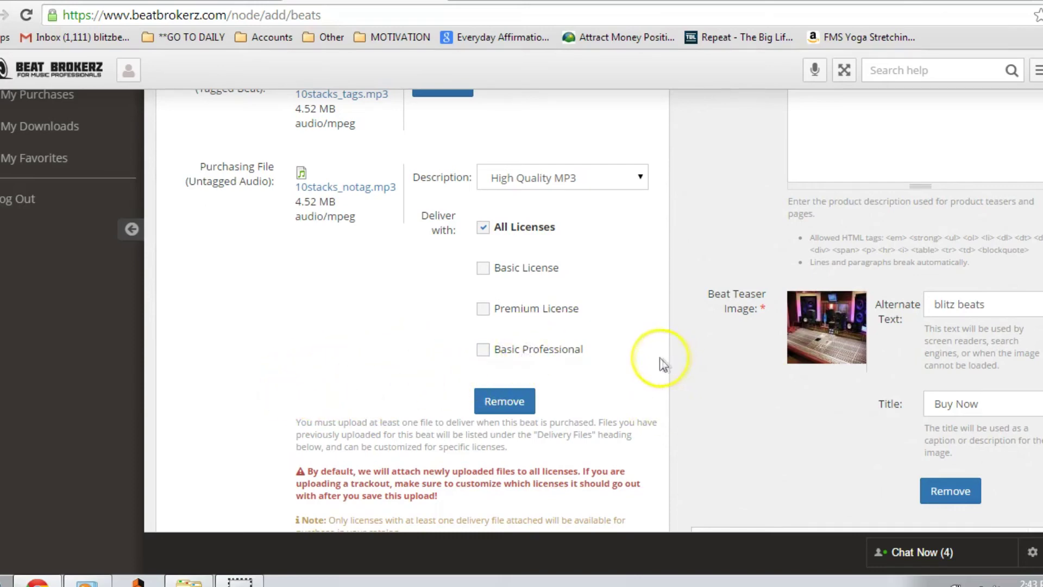
scroll(662, 363, "up", 2)
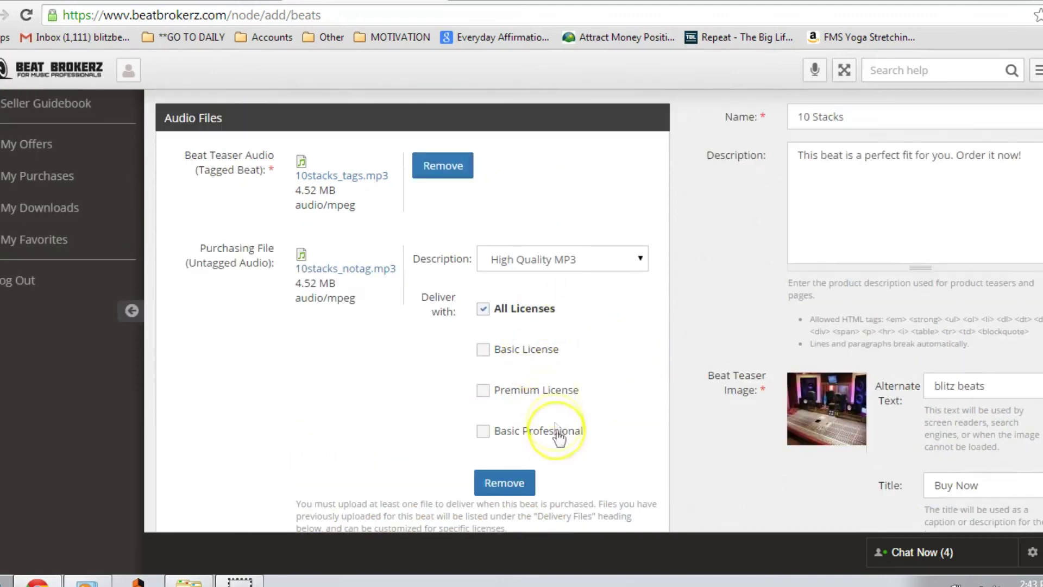
scroll(625, 321, "down", 3)
scroll(679, 309, "up", 5)
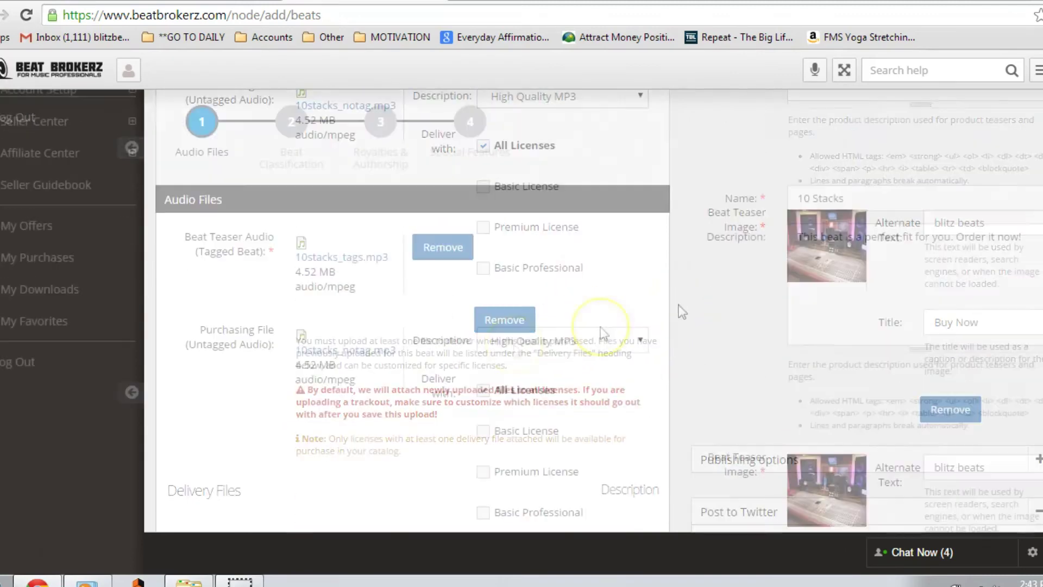
scroll(653, 269, "down", 3)
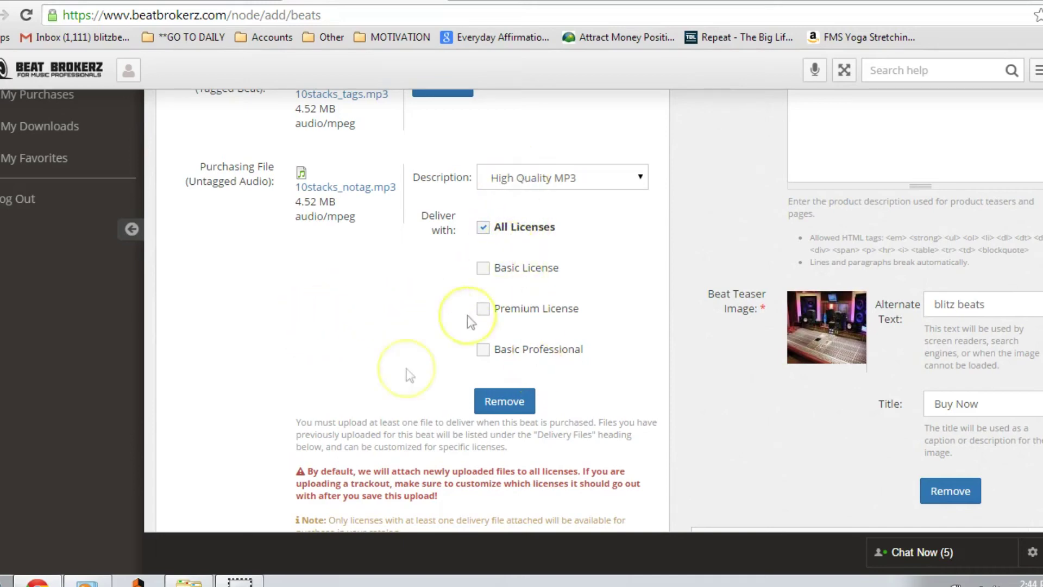
scroll(356, 374, "down", 10)
Save the beat, open the 10 Stacks public page and pause its preview.
left_click(589, 498)
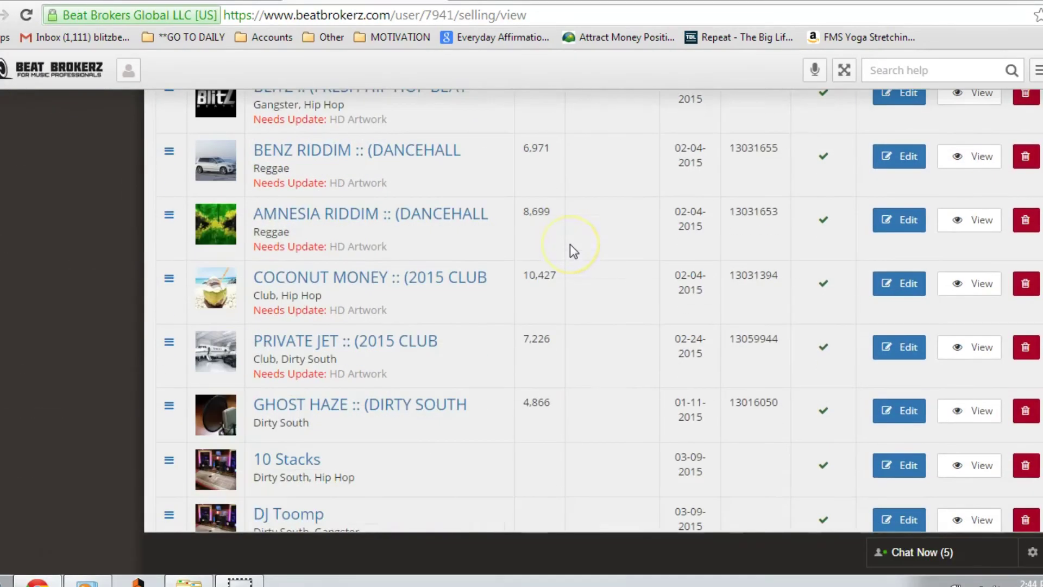
scroll(569, 244, "down", 2)
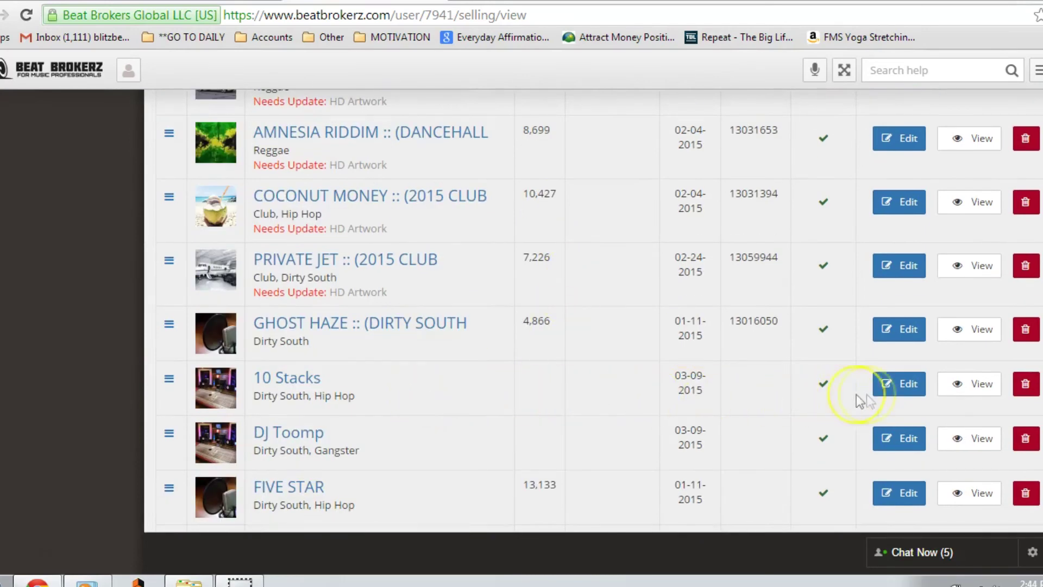
left_click(968, 391)
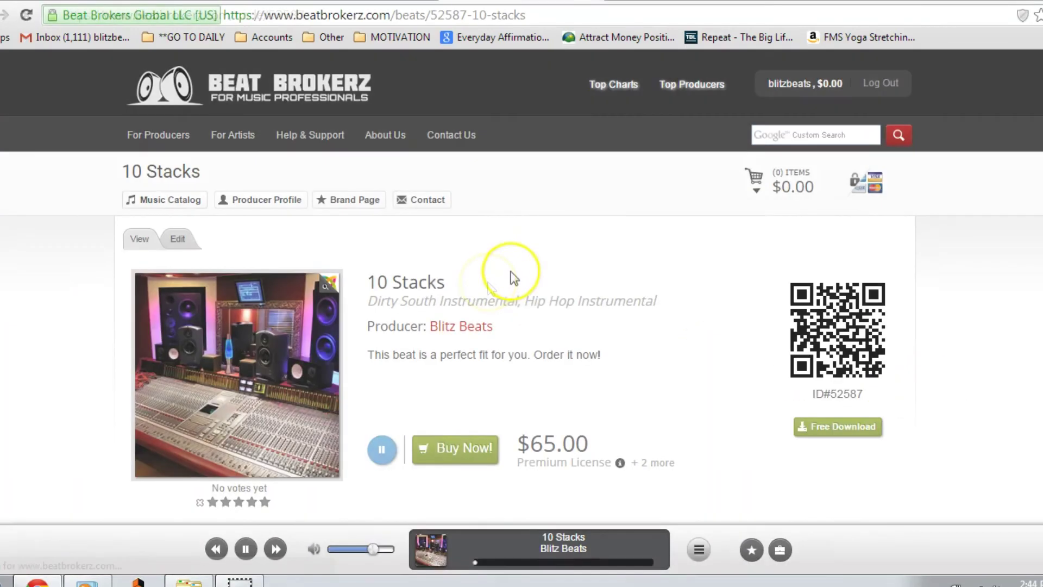
left_click(245, 549)
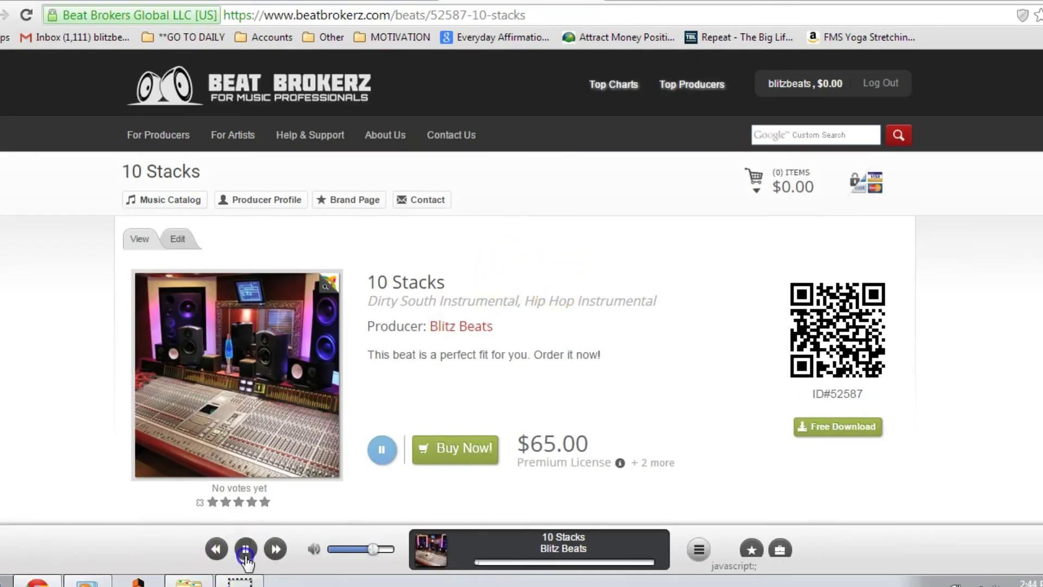
Scroll through the licences: Basic $20, Premium $65 and Basic Professional $200.
scroll(445, 326, "down", 3)
scroll(446, 293, "up", 2)
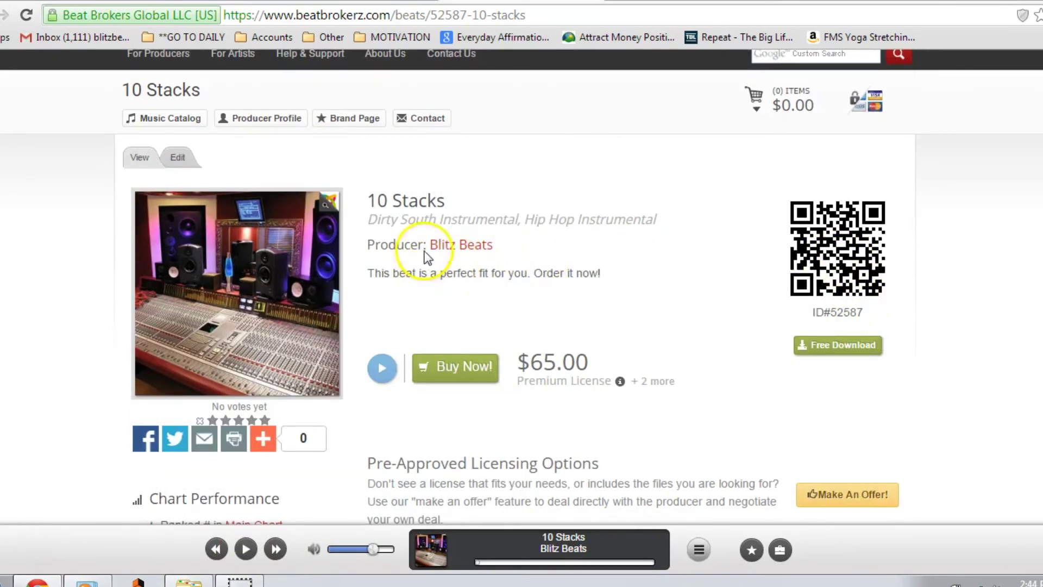
scroll(419, 252, "down", 3)
scroll(460, 242, "down", 3)
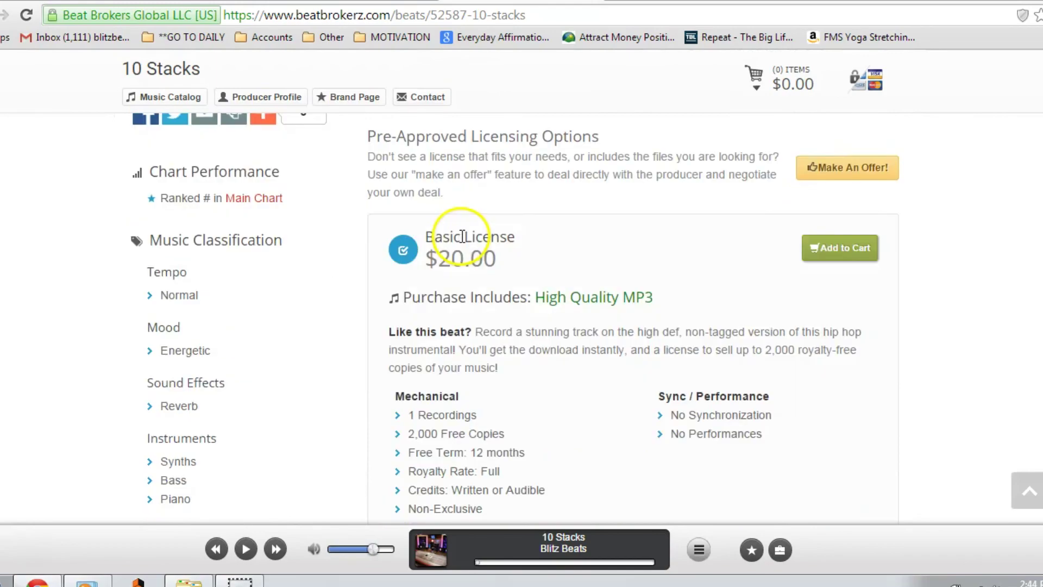
scroll(505, 234, "down", 10)
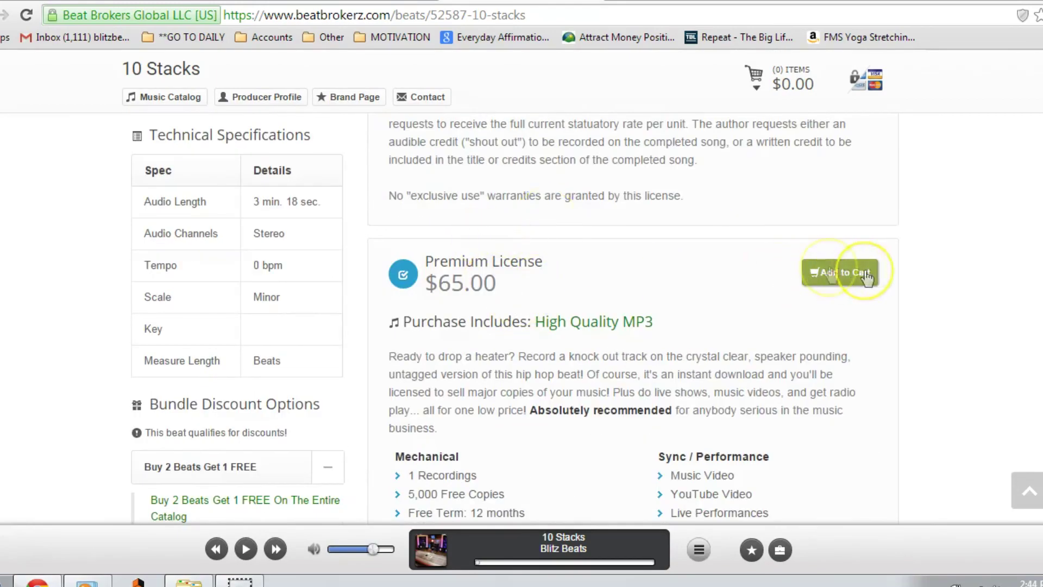
scroll(763, 265, "down", 10)
scroll(683, 295, "down", 12)
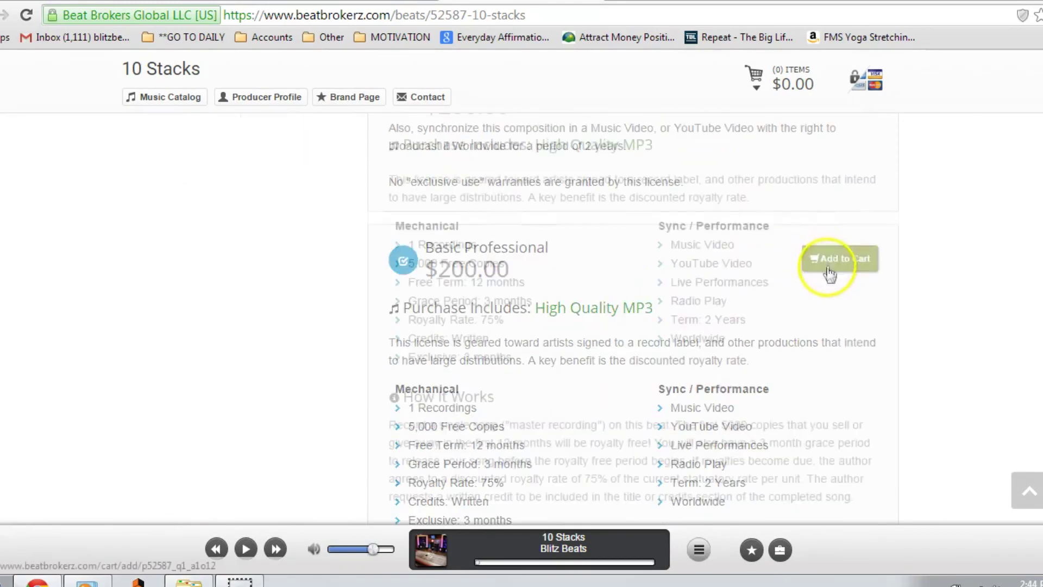
scroll(824, 269, "down", 6)
scroll(824, 269, "up", 16)
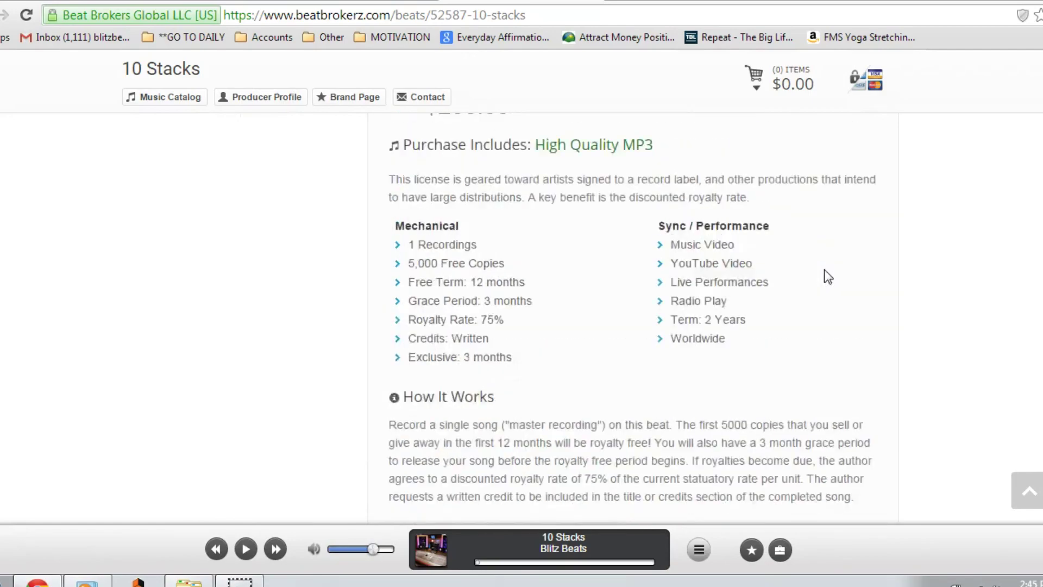
scroll(824, 270, "down", 4)
scroll(826, 277, "up", 20)
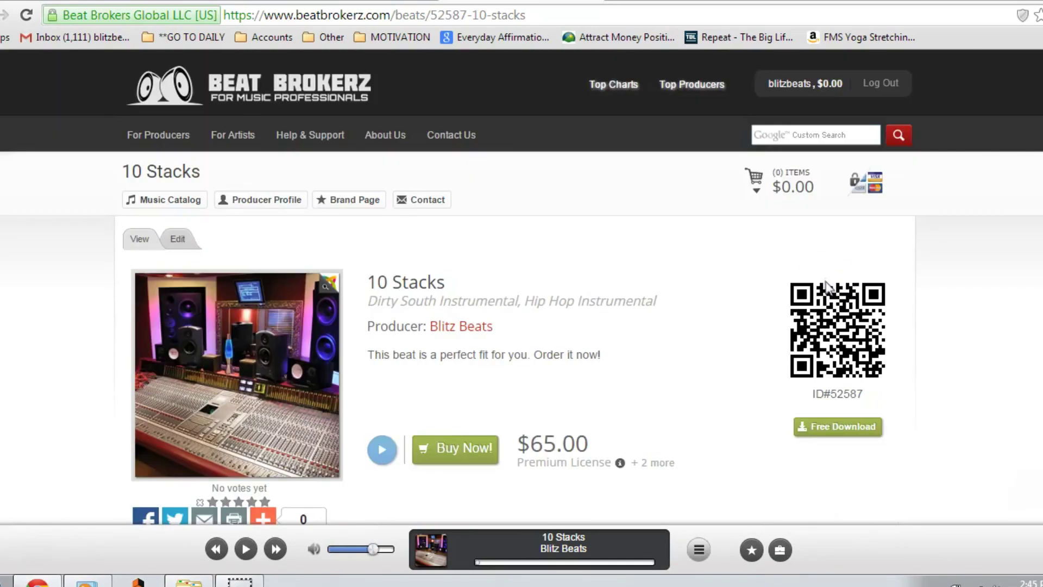